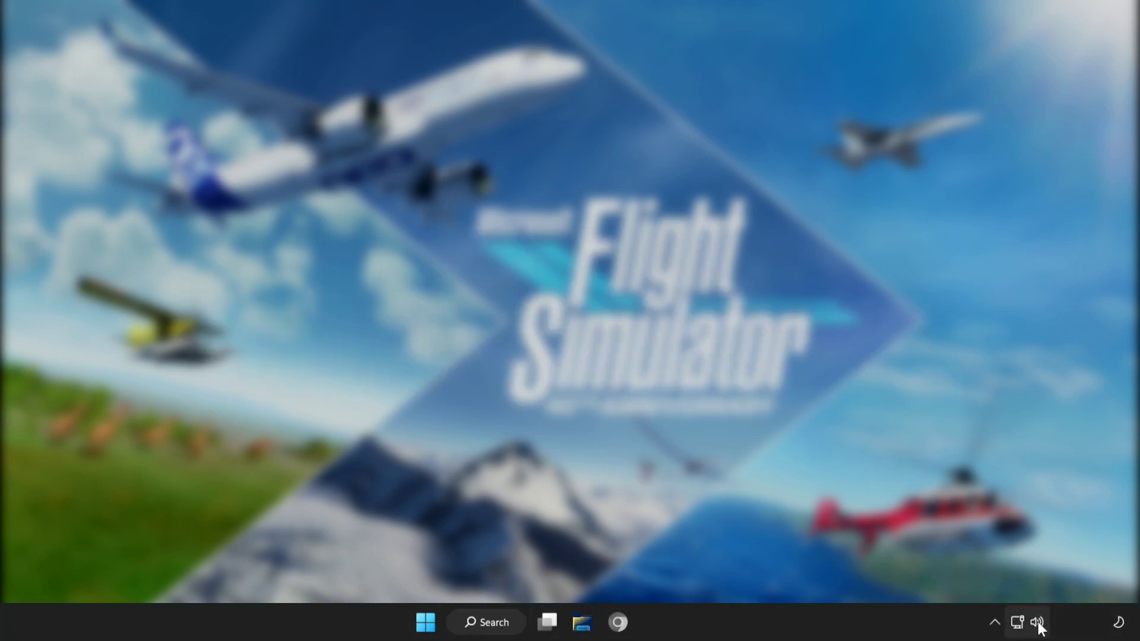
Step: Choose Speakers (High Definition Audio Device) instead of CABLE Input in the Quick Settings output list
click(1038, 621)
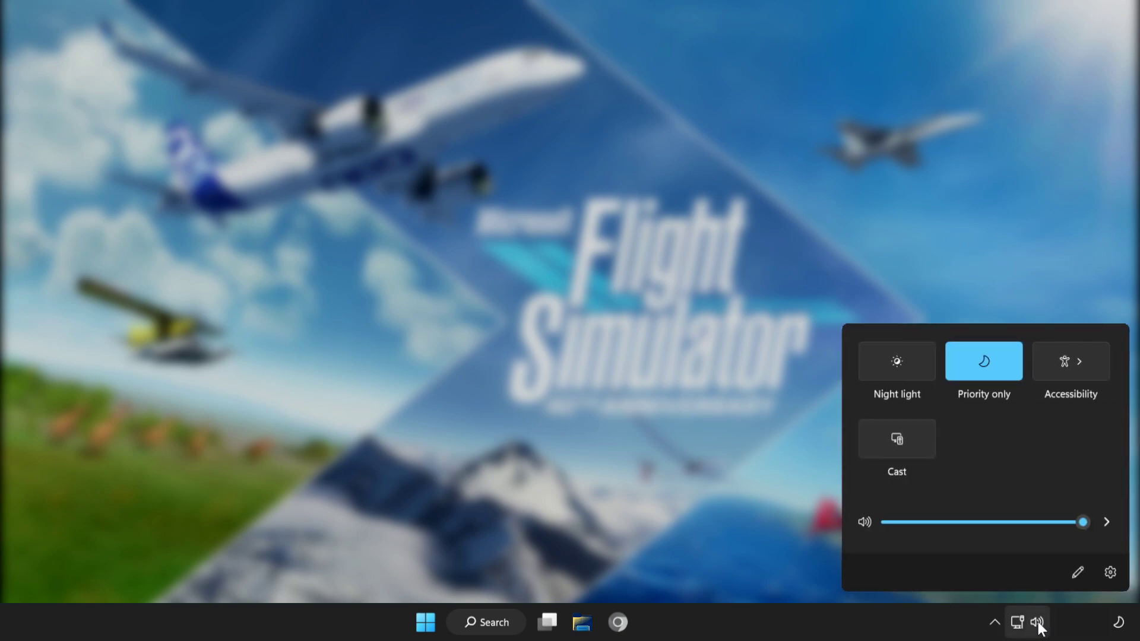
click(1105, 524)
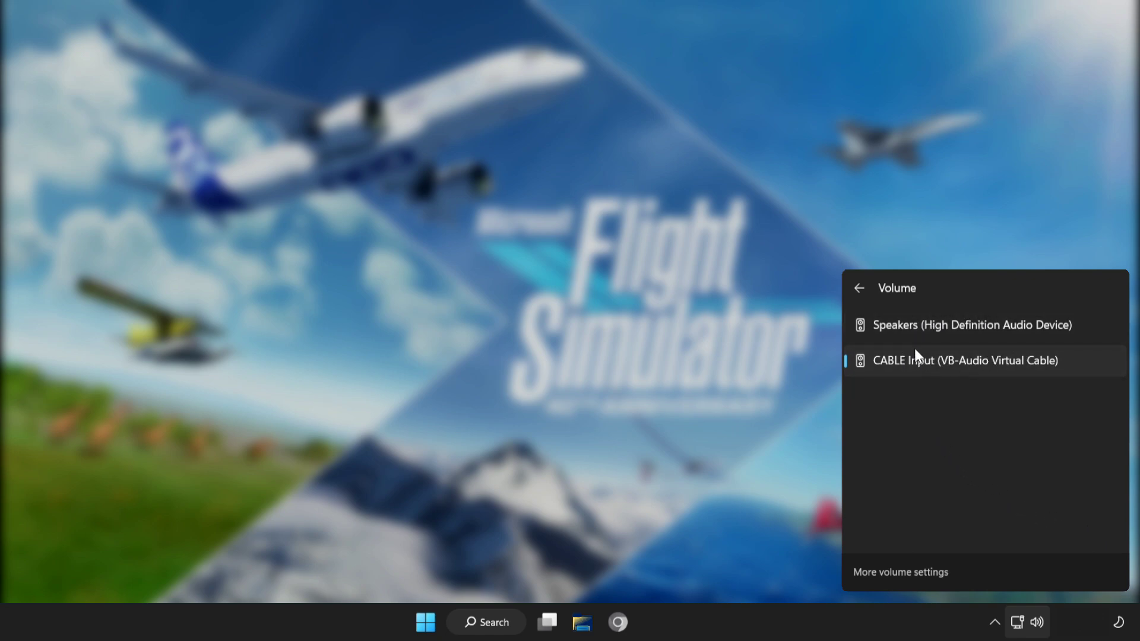
click(944, 331)
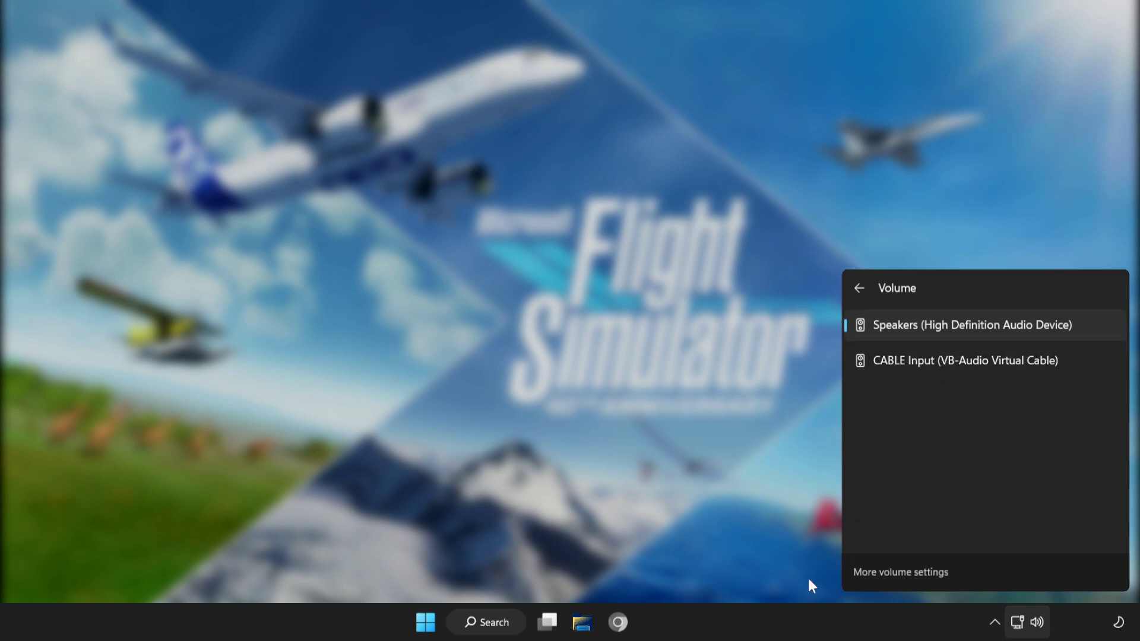
Step: Dismiss the audio device list and restart the PC from the Start menu's Power options
click(336, 634)
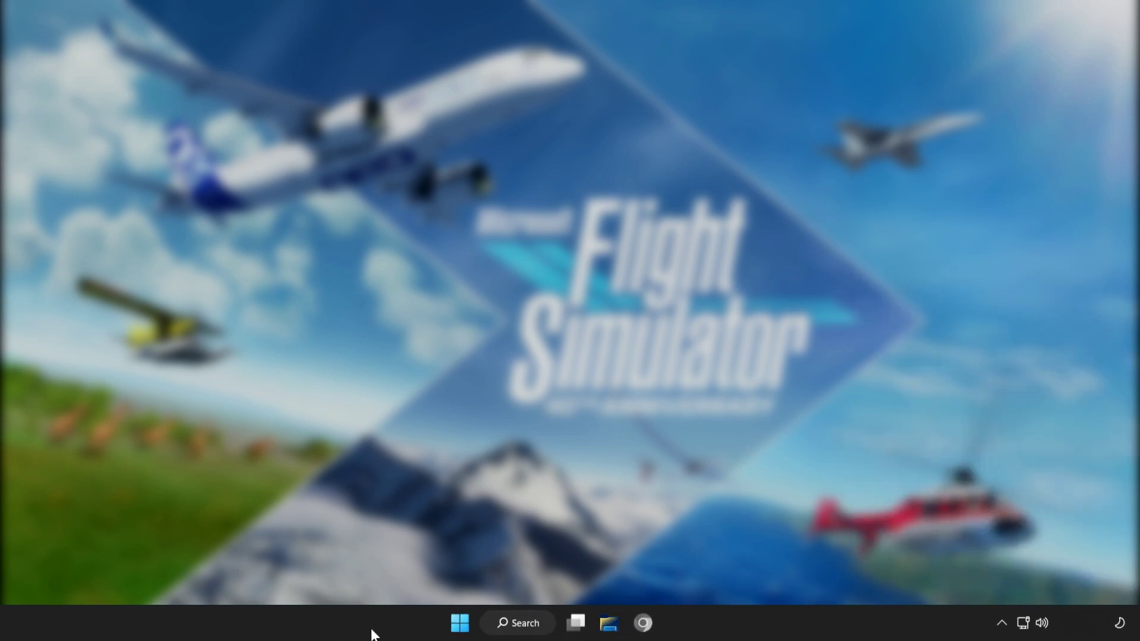
click(477, 628)
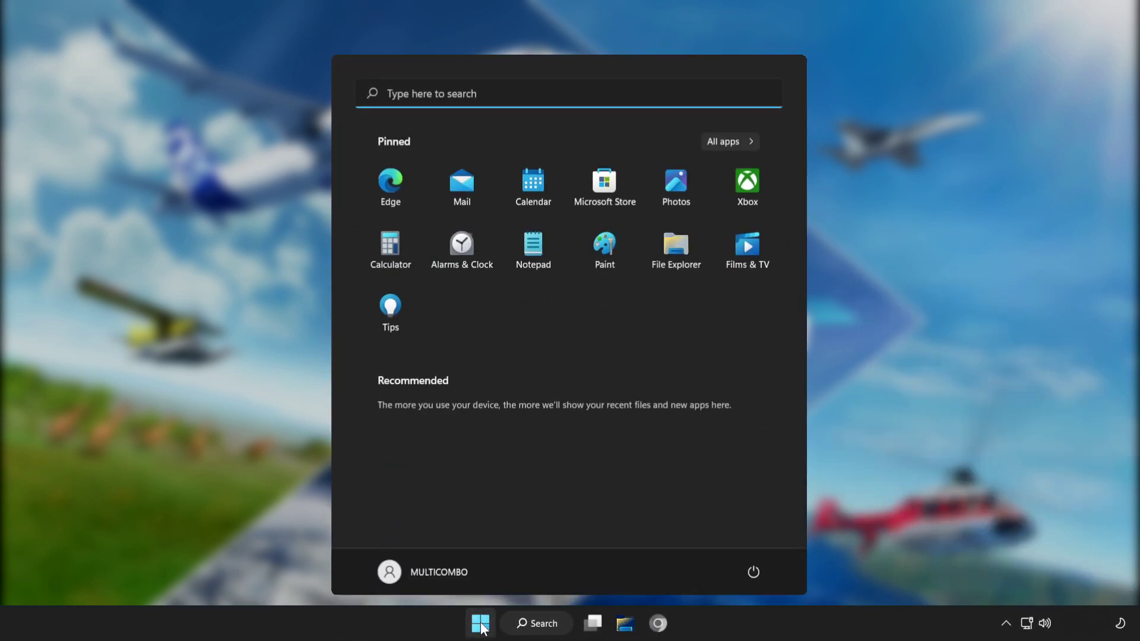
click(753, 571)
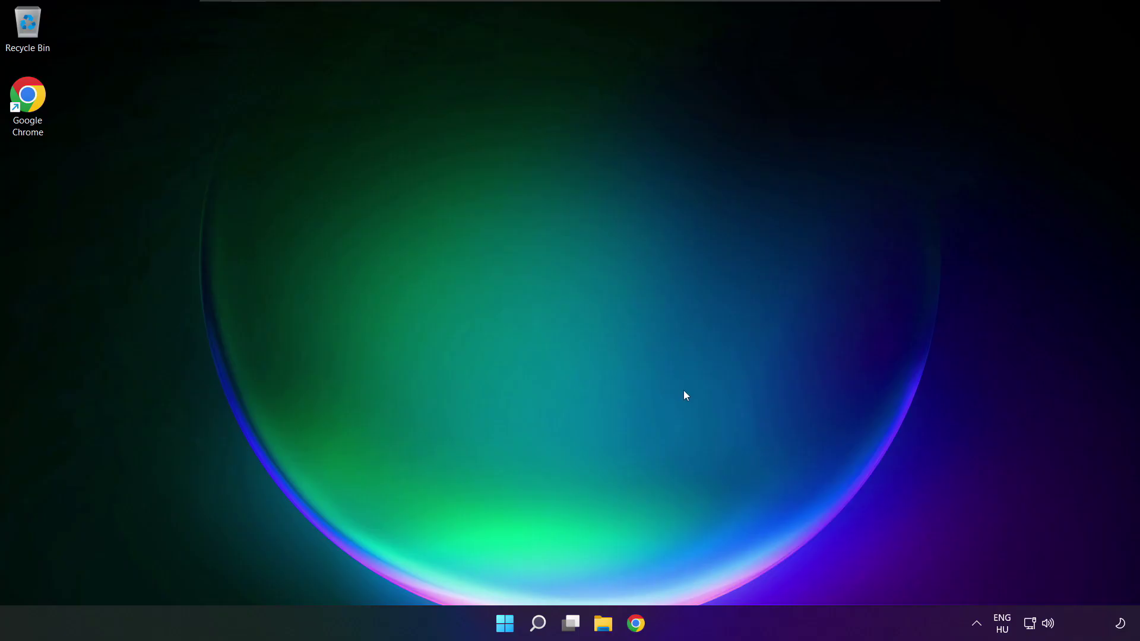
Step: Open the System > Sound page and verify Speakers is the output at volume 100, scrolling to Advanced
click(1047, 623)
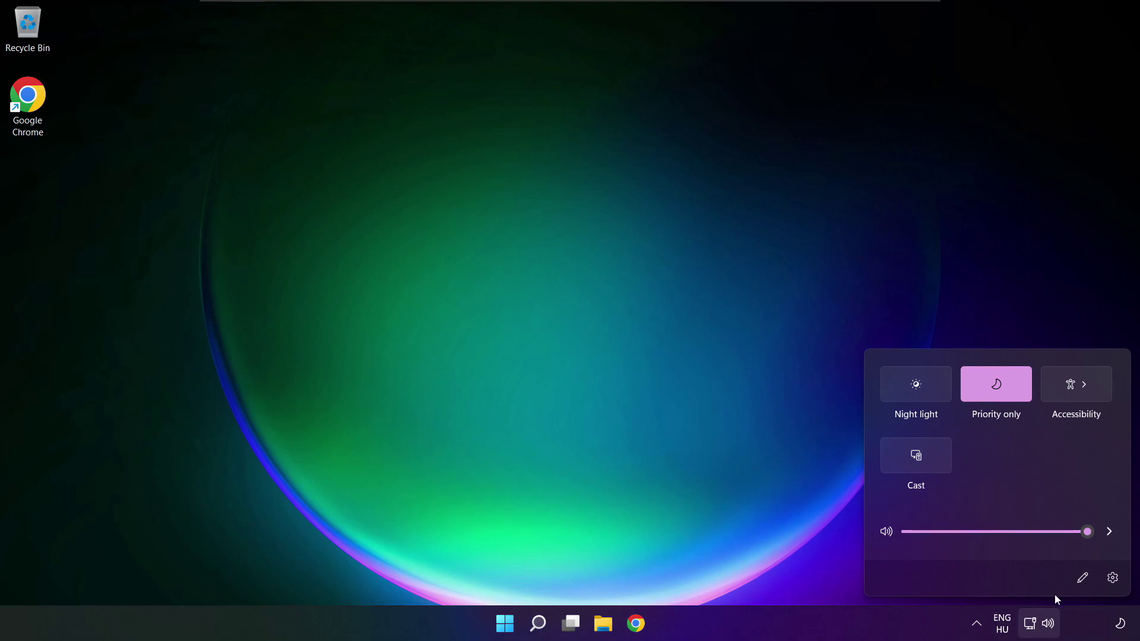
click(1110, 532)
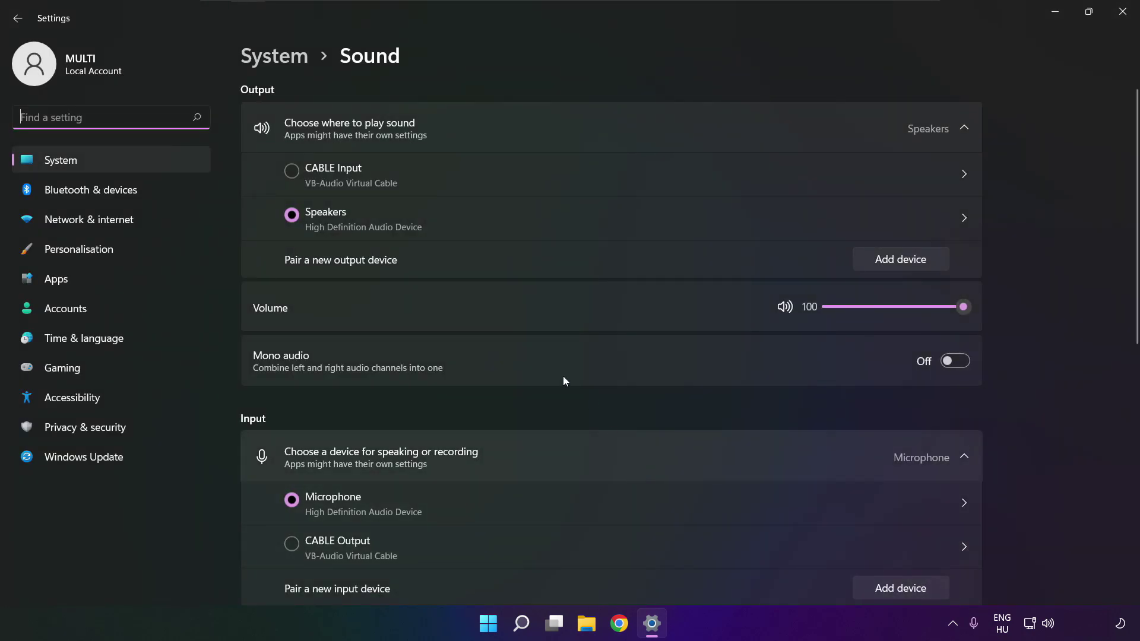
click(298, 215)
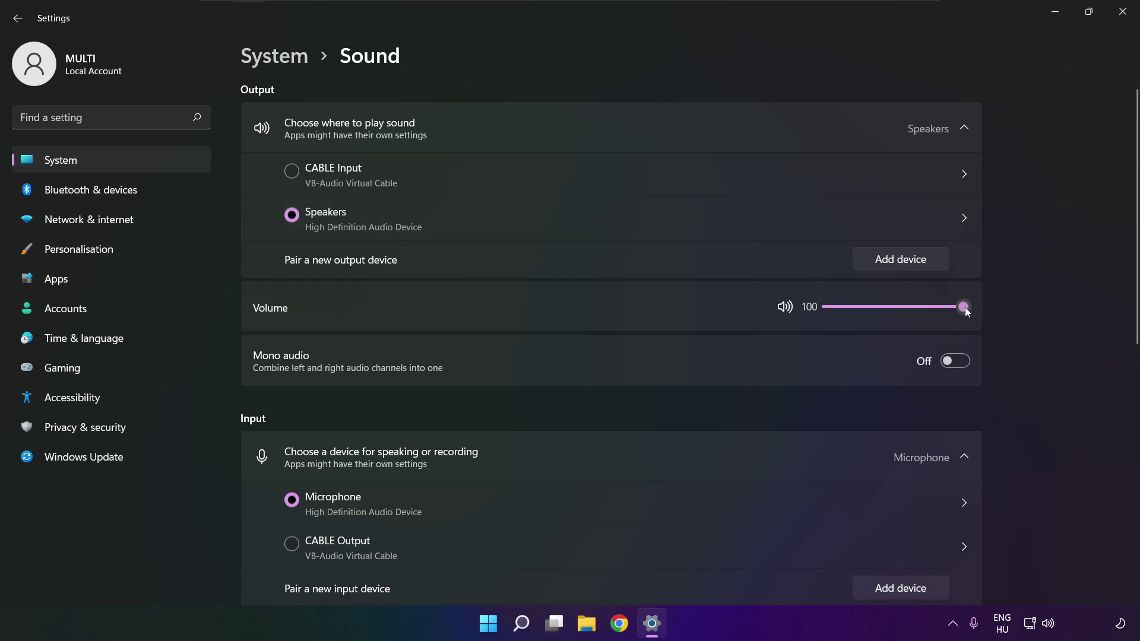
mouse_move(964, 308)
mouse_down()
mouse_move(903, 304)
mouse_move(984, 307)
mouse_up()
scroll(1133, 390, down, 3)
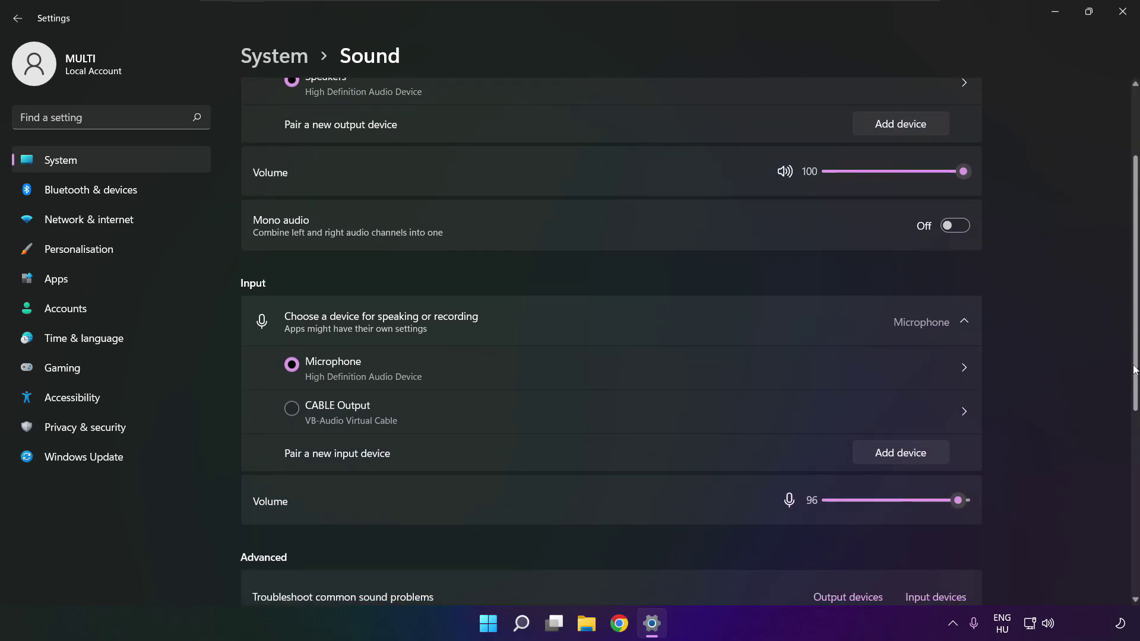
drag(1134, 390, 1131, 499)
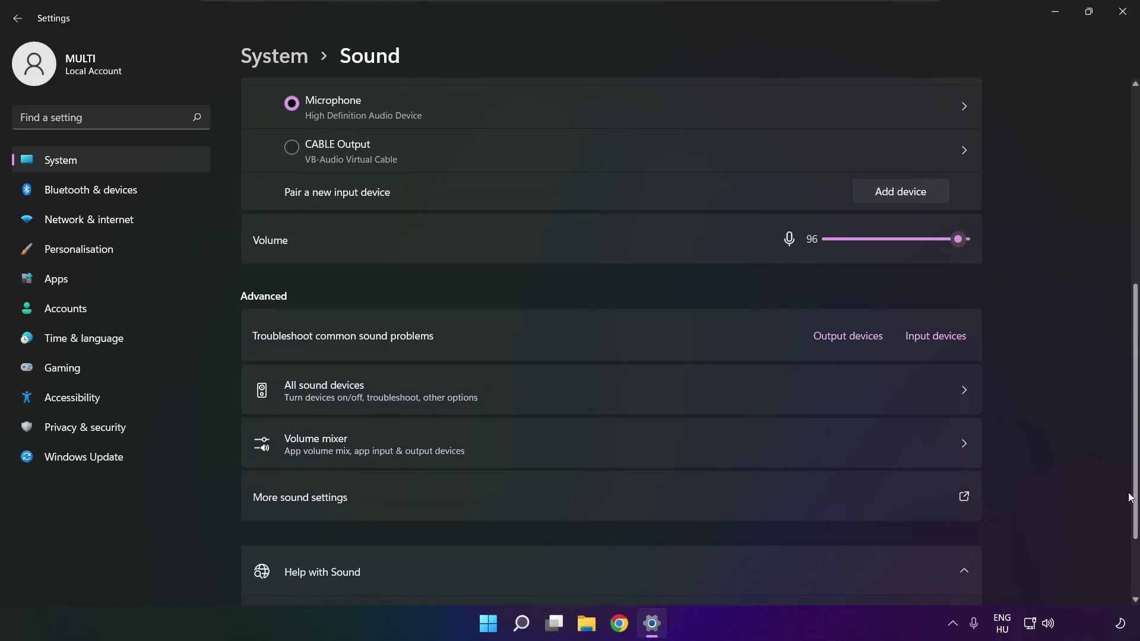
Step: Disable the CABLE Input playback device in the classic Sound panel, then bring up the Speakers' options
click(469, 502)
click(489, 271)
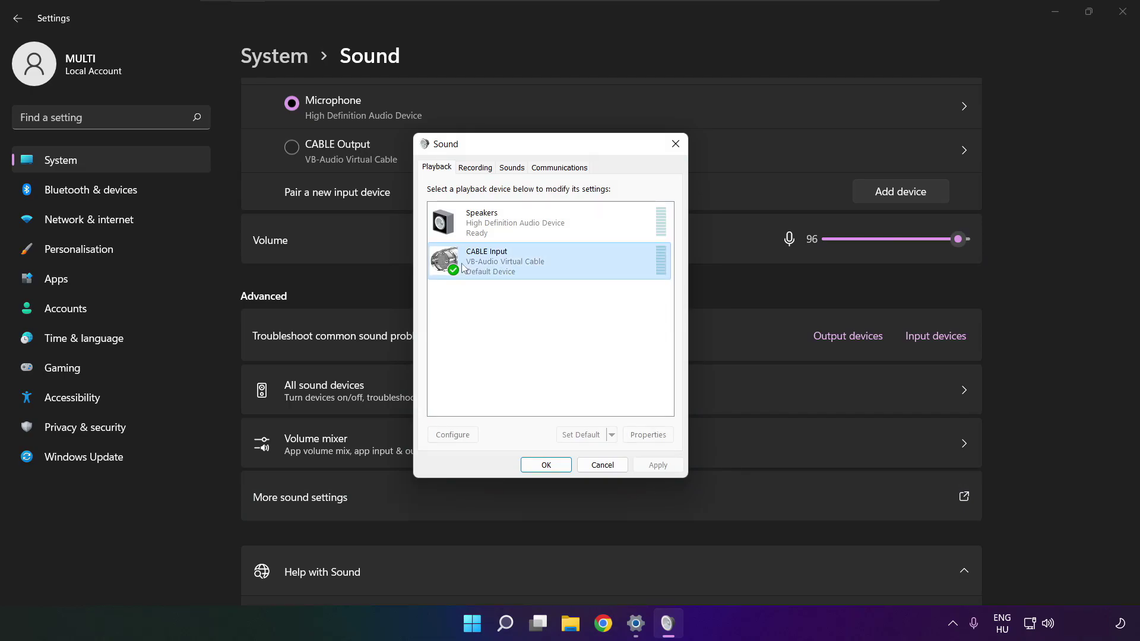
right_click(603, 261)
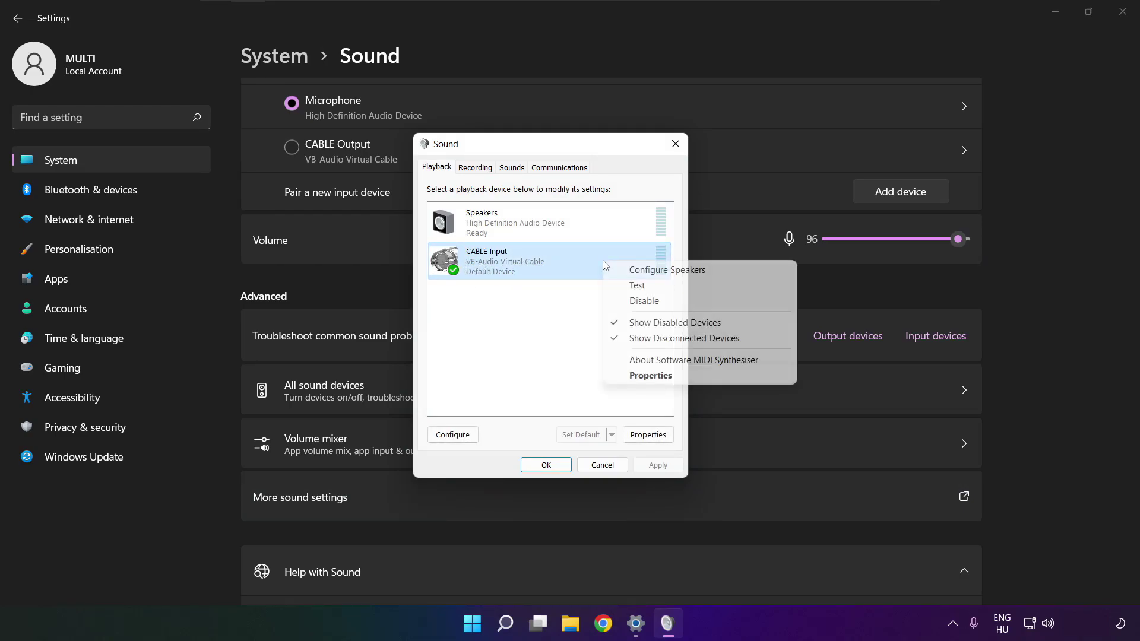
click(661, 306)
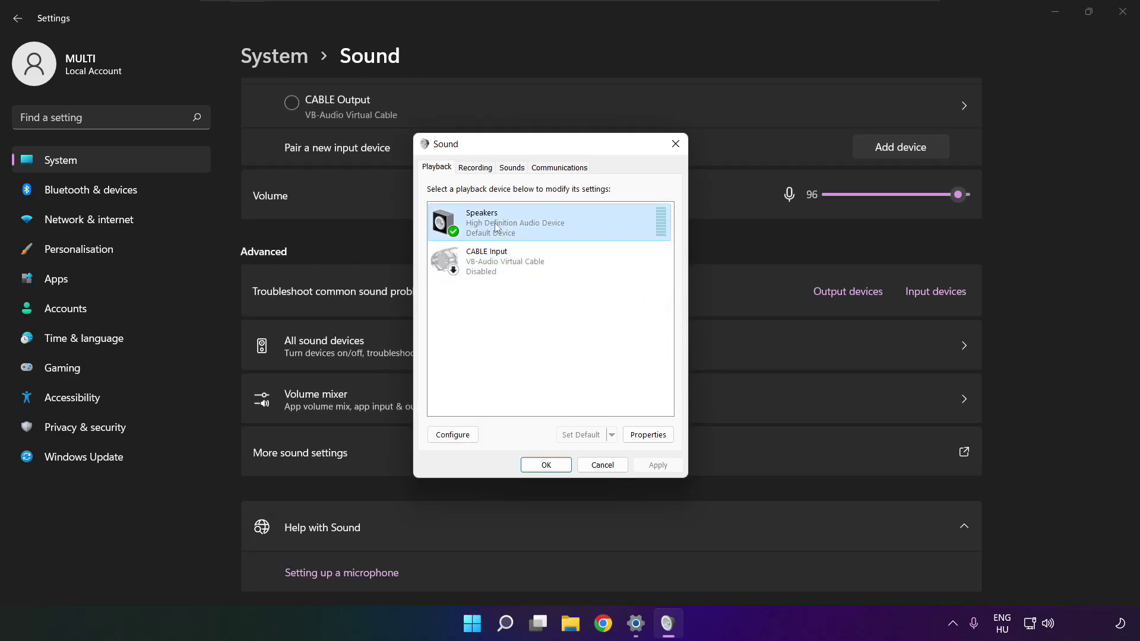
right_click(552, 227)
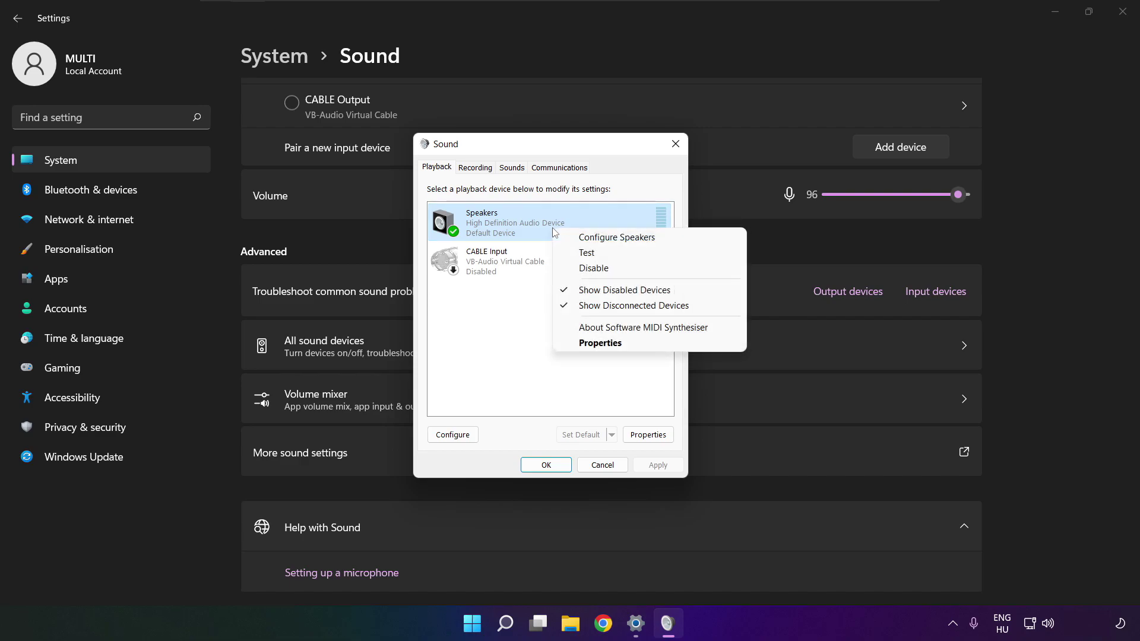
Step: Configure the Speakers as 7.1 Surround, keeping all optional and full-range speakers, and finish the wizard
click(629, 239)
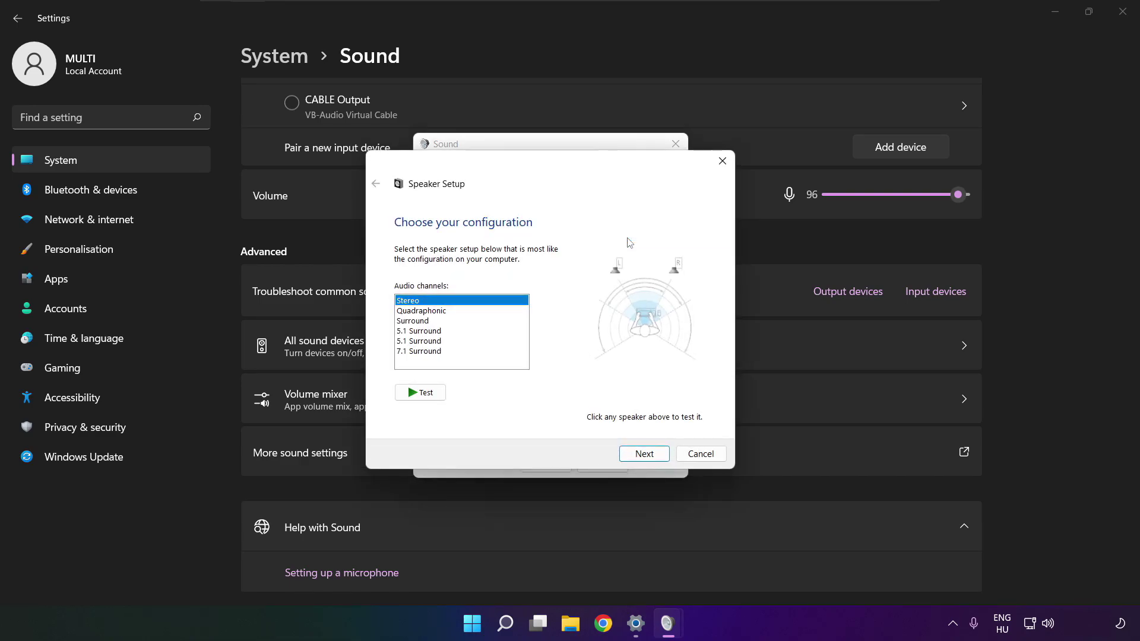
click(423, 351)
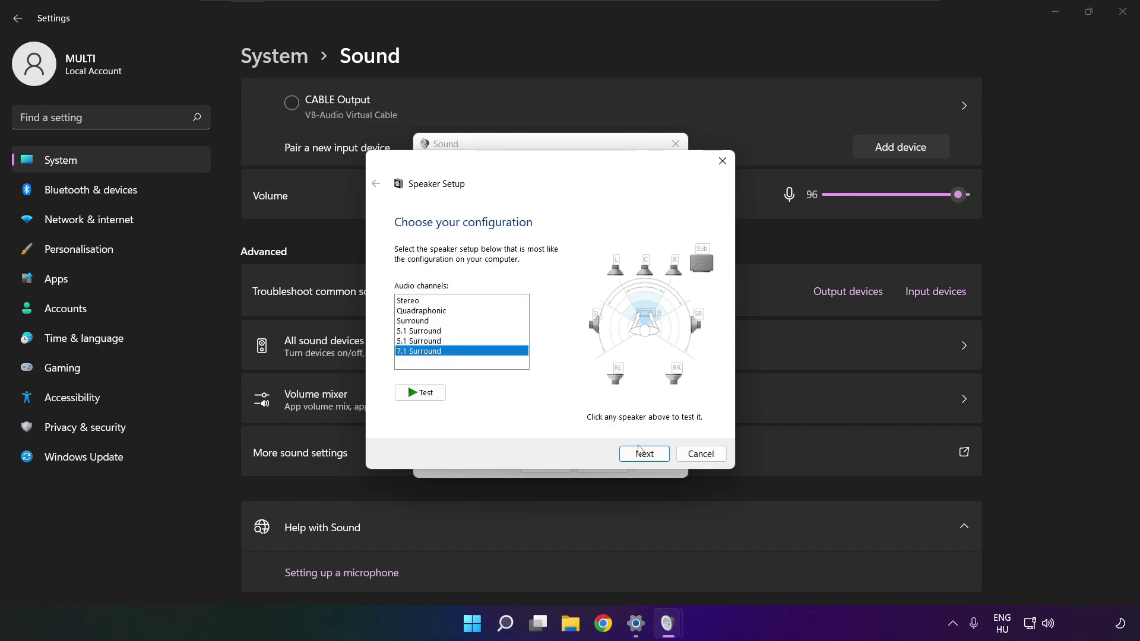
click(644, 454)
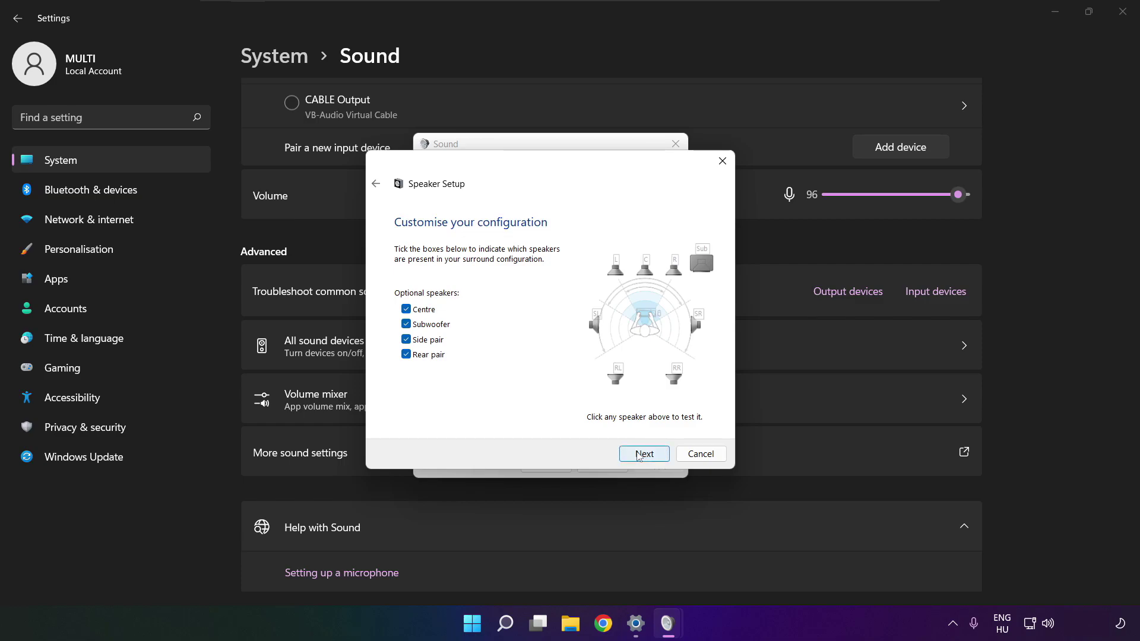
click(641, 454)
click(641, 455)
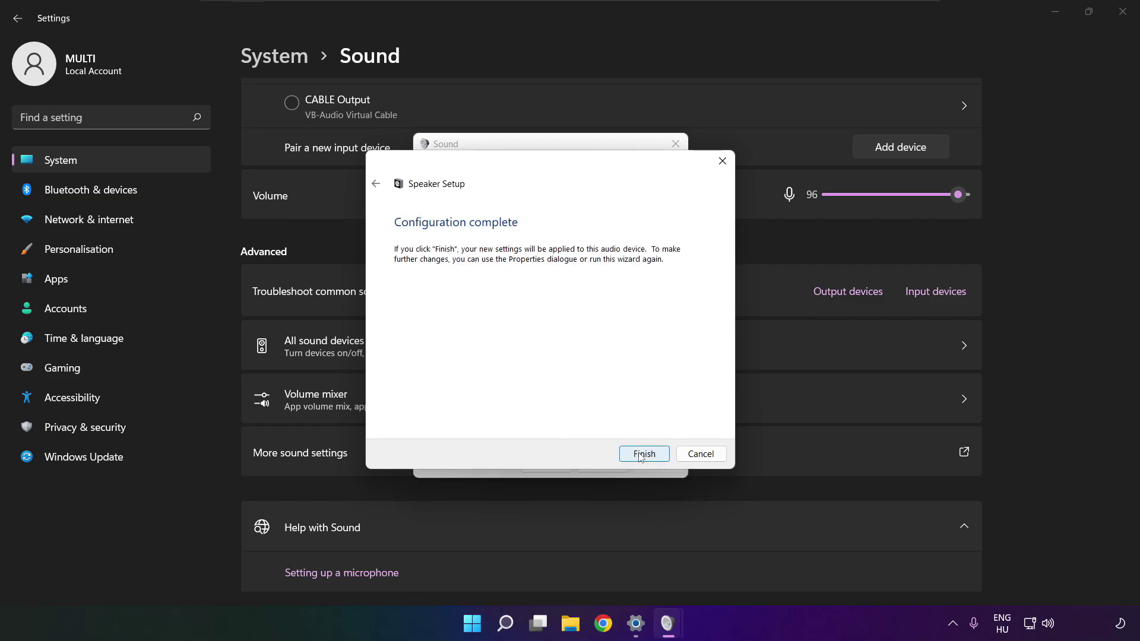
click(642, 454)
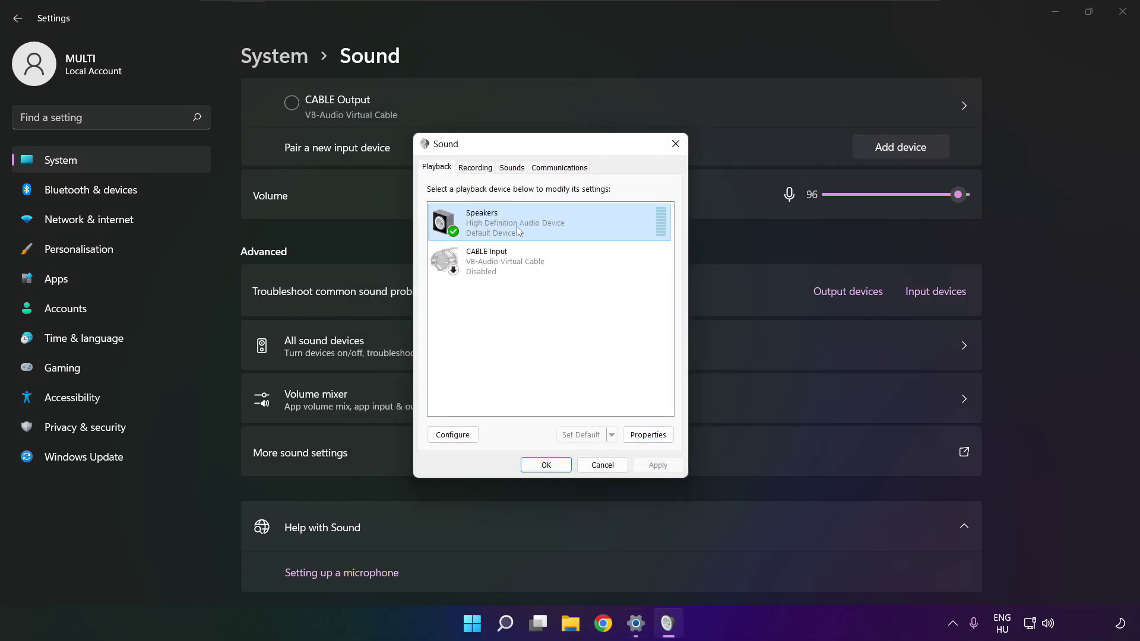
Step: Tick Disable all enhancements in the Speakers Properties Enhancements tab and apply it
click(647, 435)
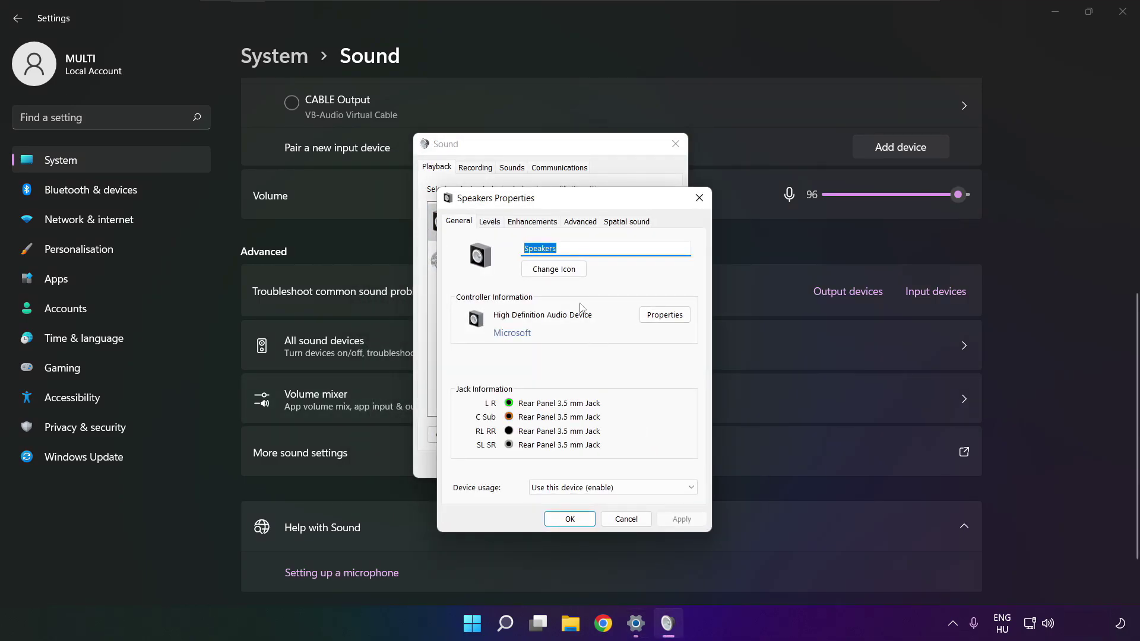
drag(535, 201, 512, 166)
click(474, 186)
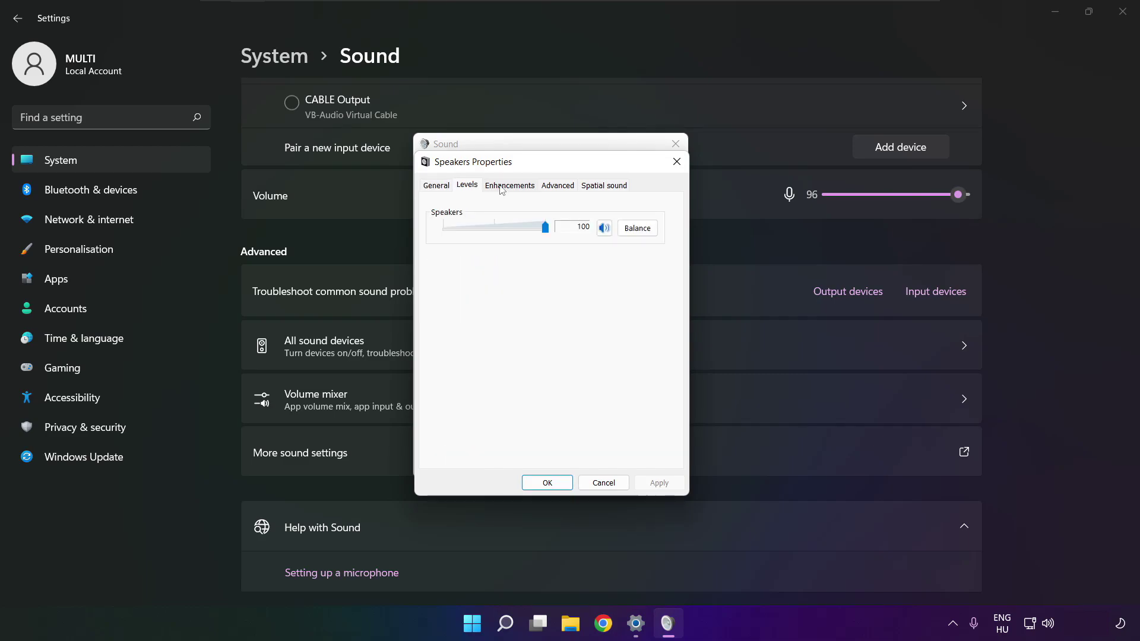
click(501, 188)
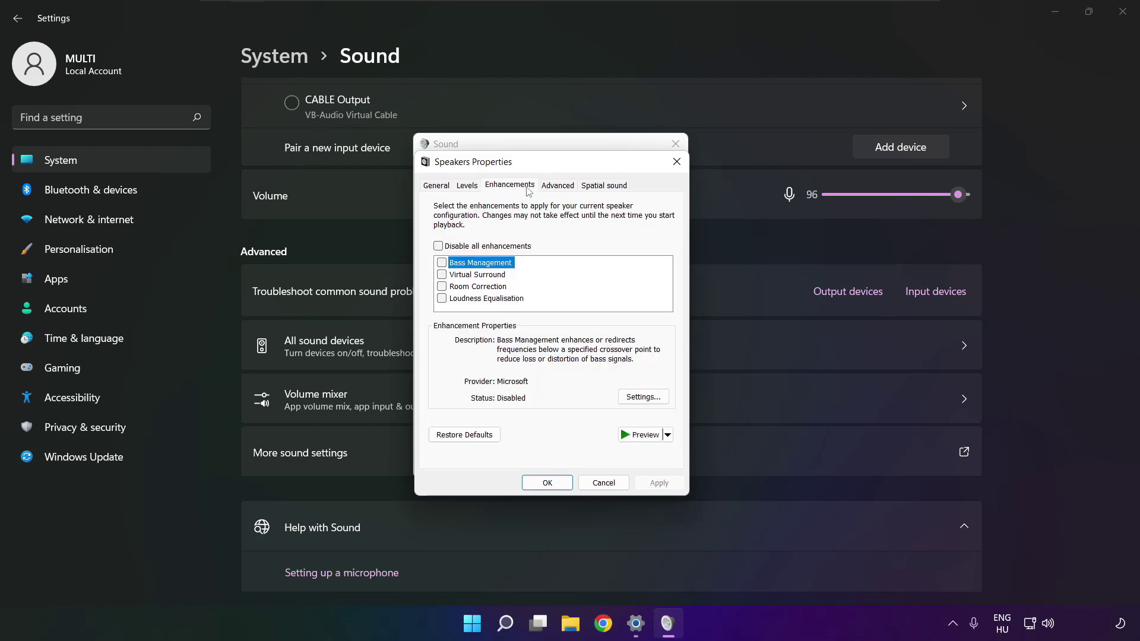
click(438, 247)
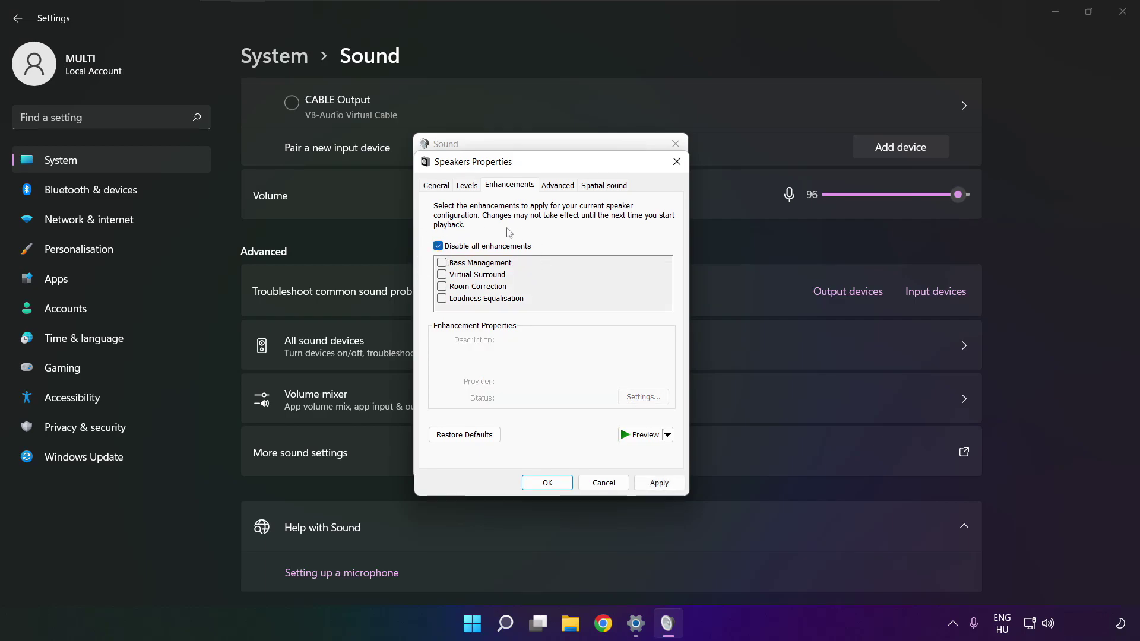
click(658, 482)
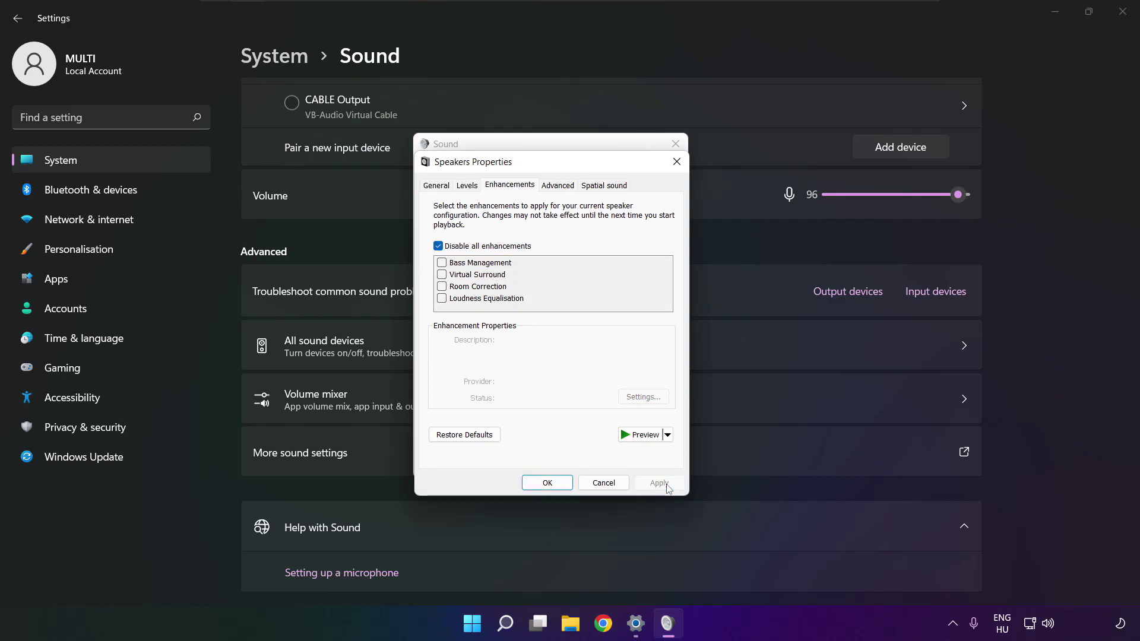
Step: Leave the Advanced tab's Default Format at 16 bit, 48000 Hz (DVD Quality) and confirm with OK
click(553, 188)
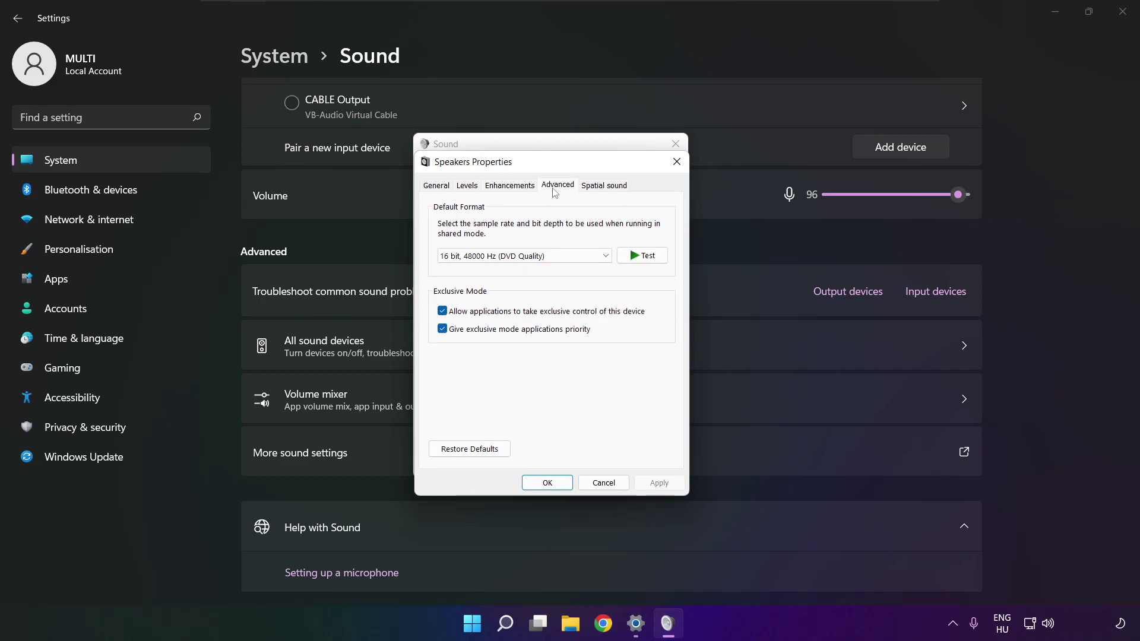
click(604, 259)
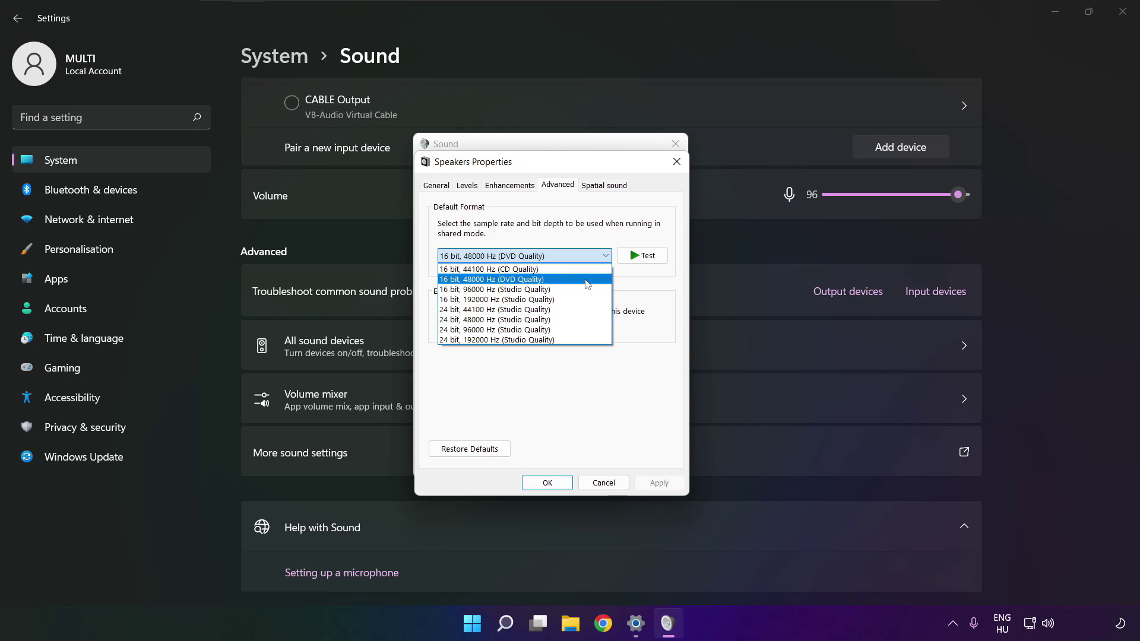
click(585, 280)
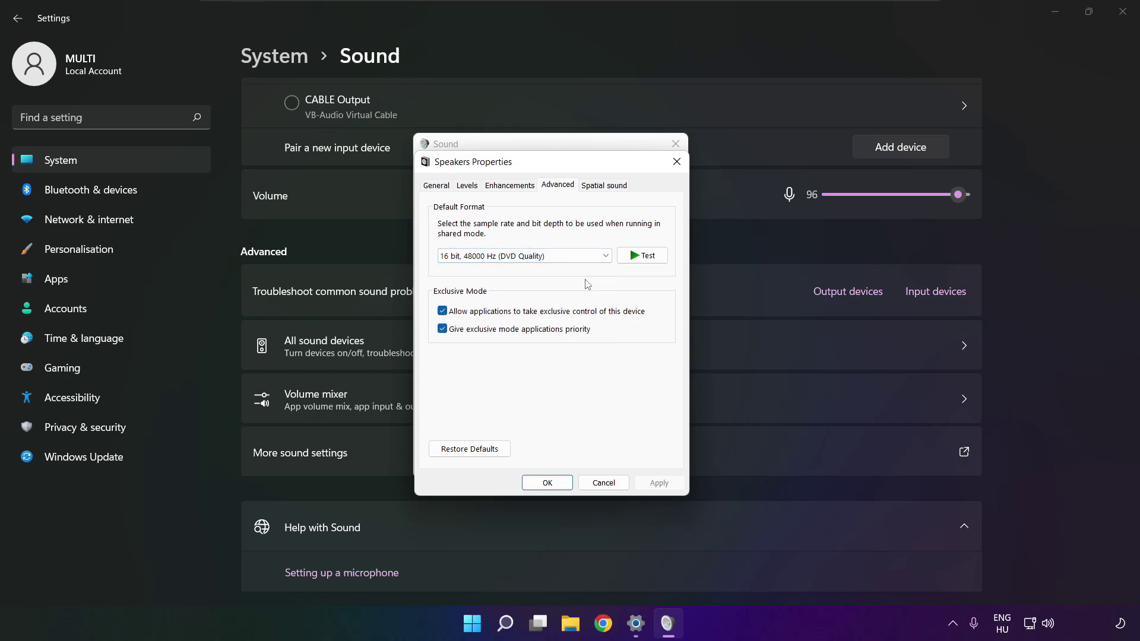
click(547, 481)
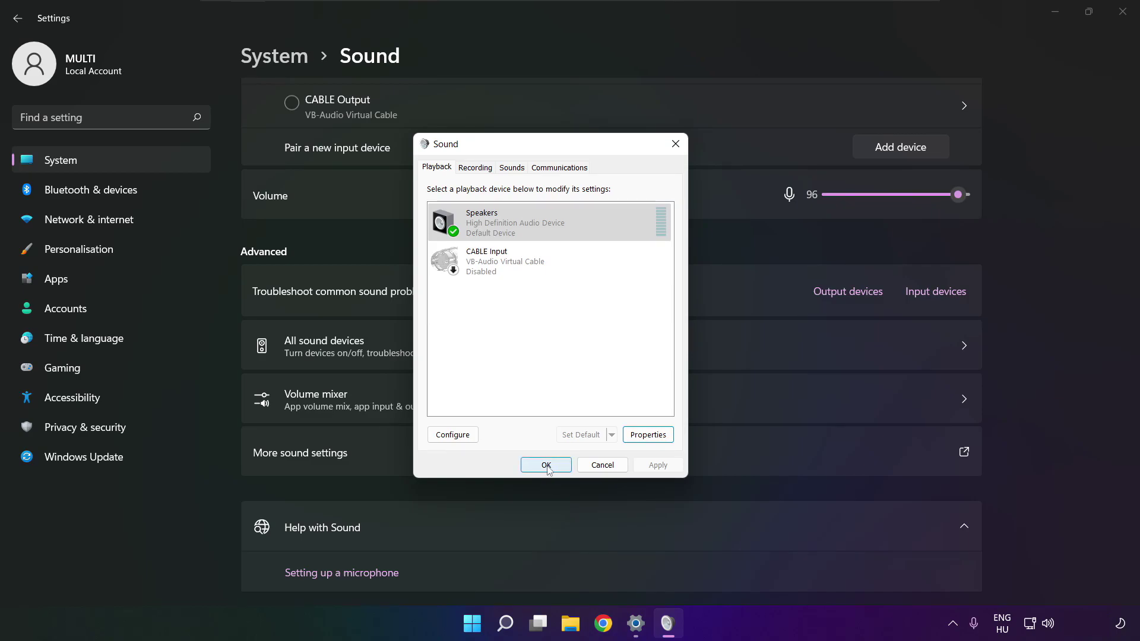
Step: Close the Sound dialog and Settings, then bring up the Start menu's restart options
click(546, 465)
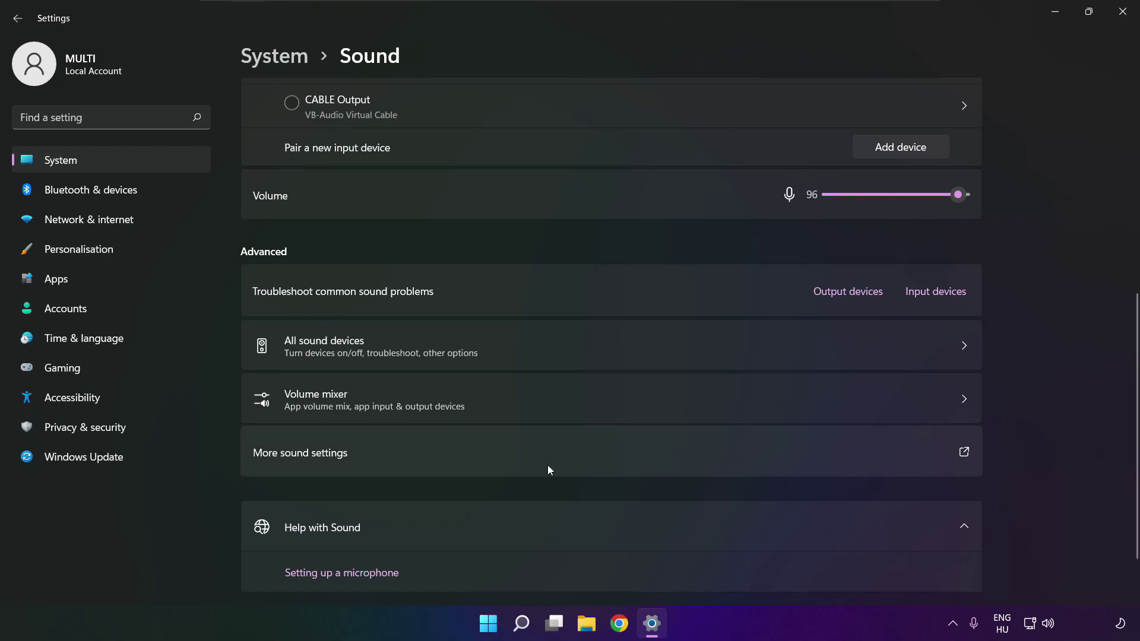
click(1133, 17)
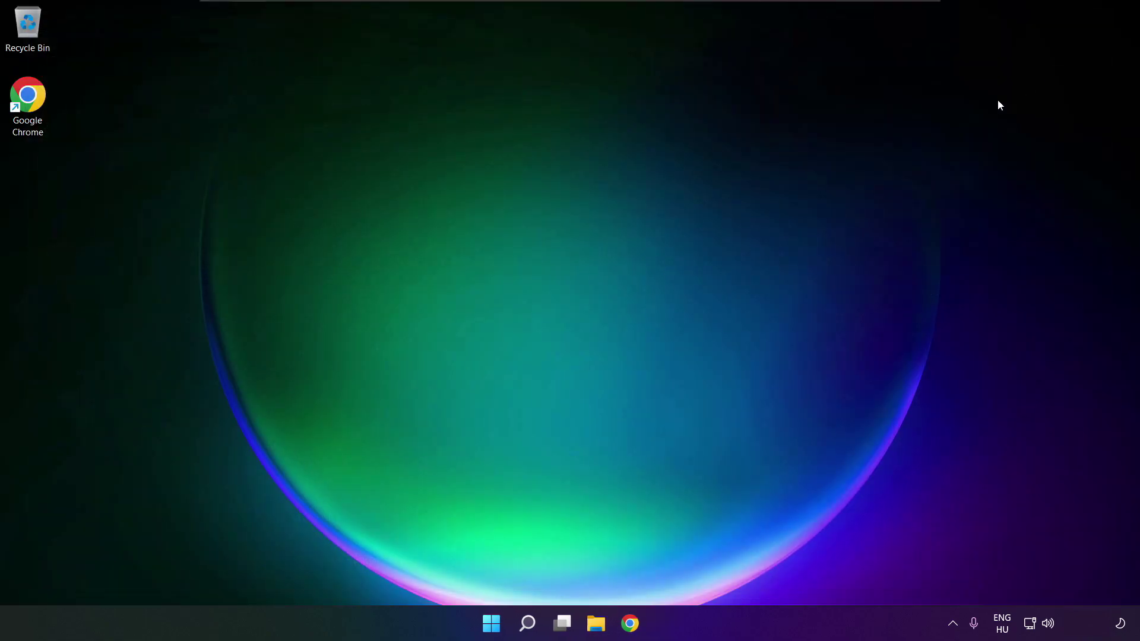
click(504, 624)
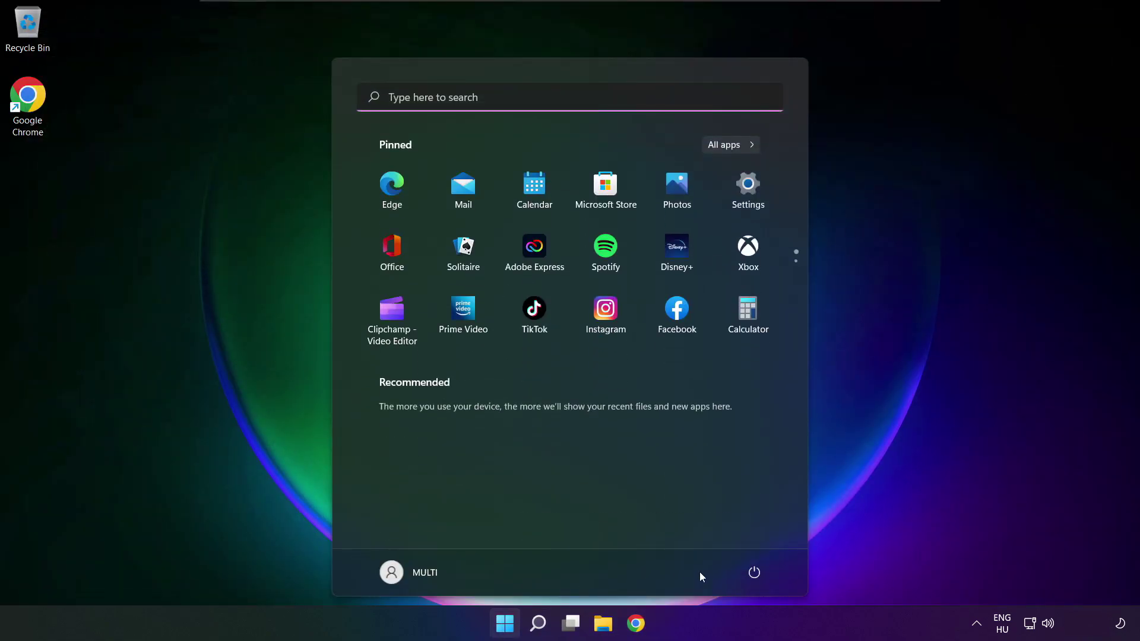
click(754, 572)
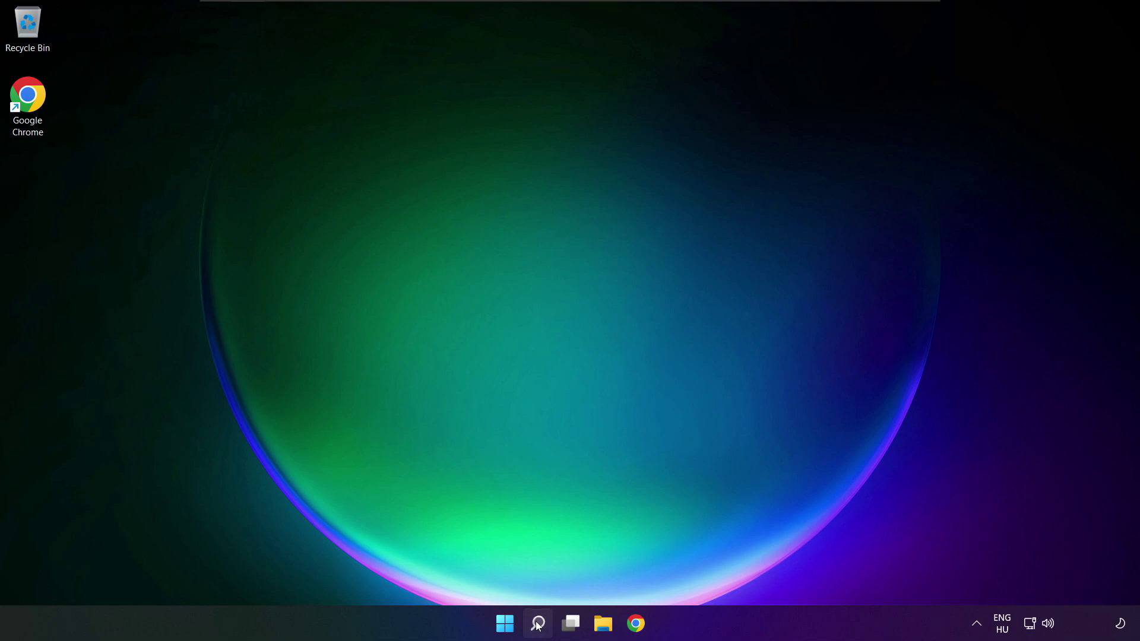
Step: Search for 'device manager', open Device Manager and move its window toward the centre
click(538, 623)
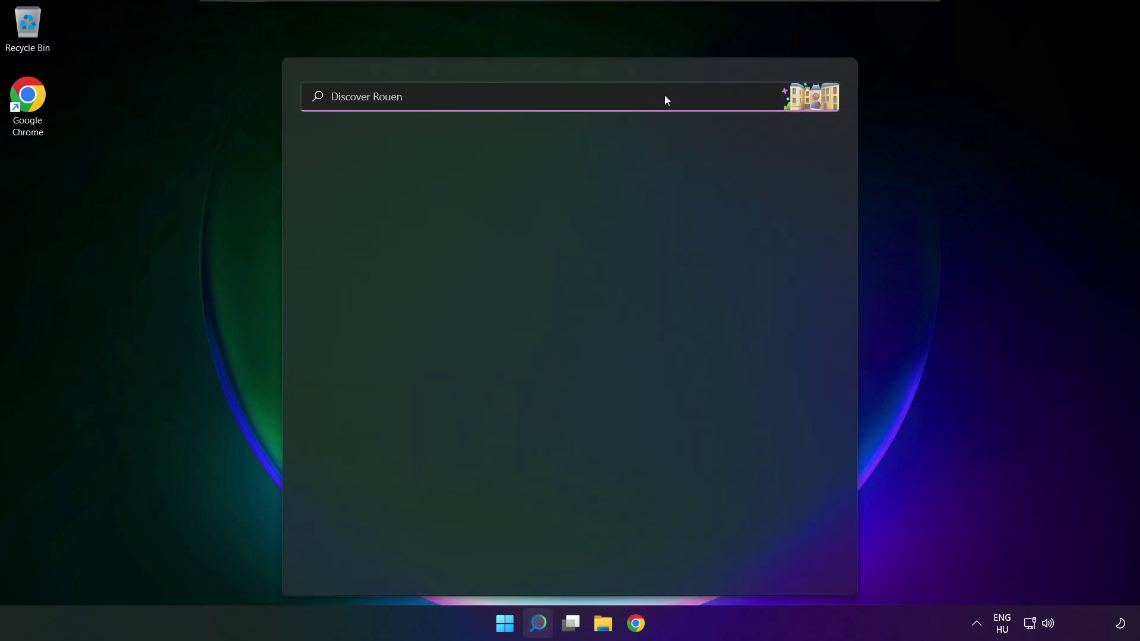
text(devic)
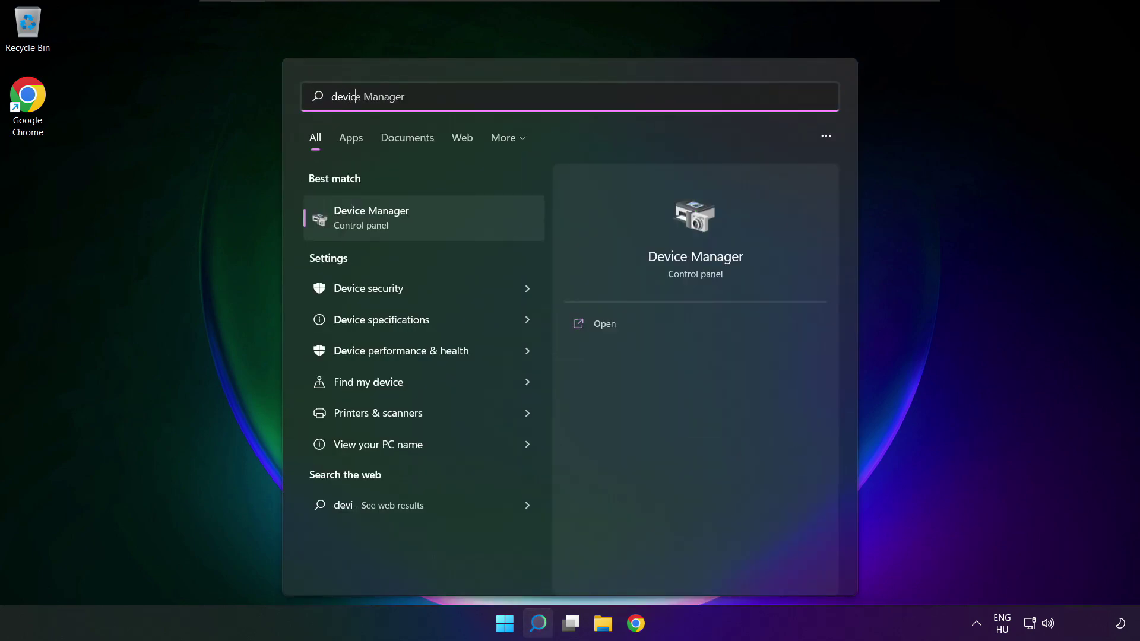
text(e manager)
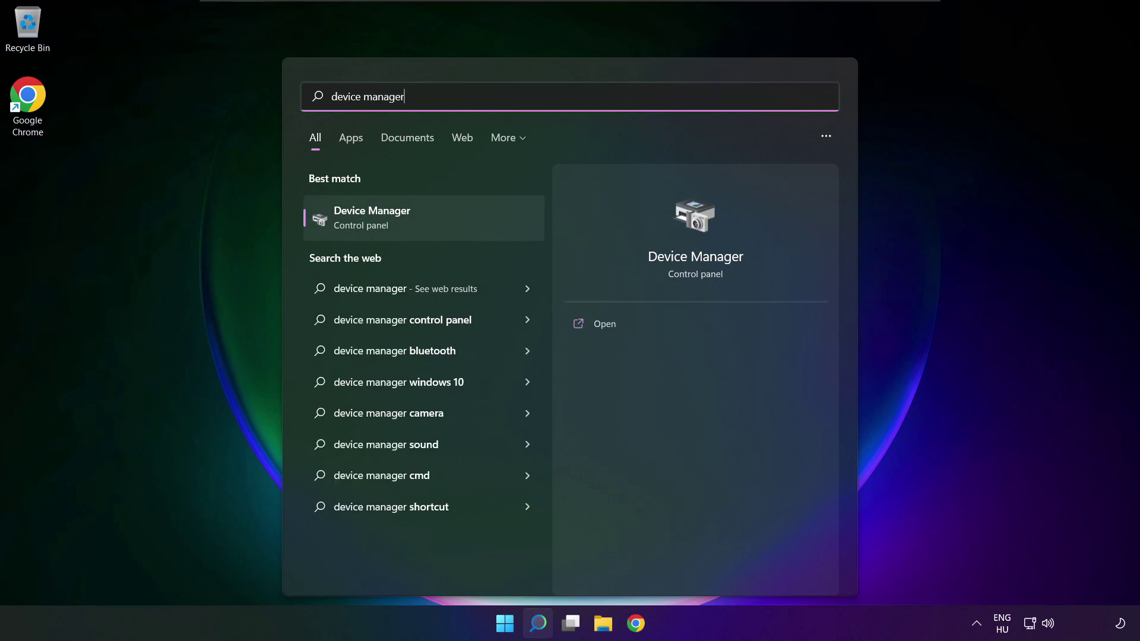
click(440, 220)
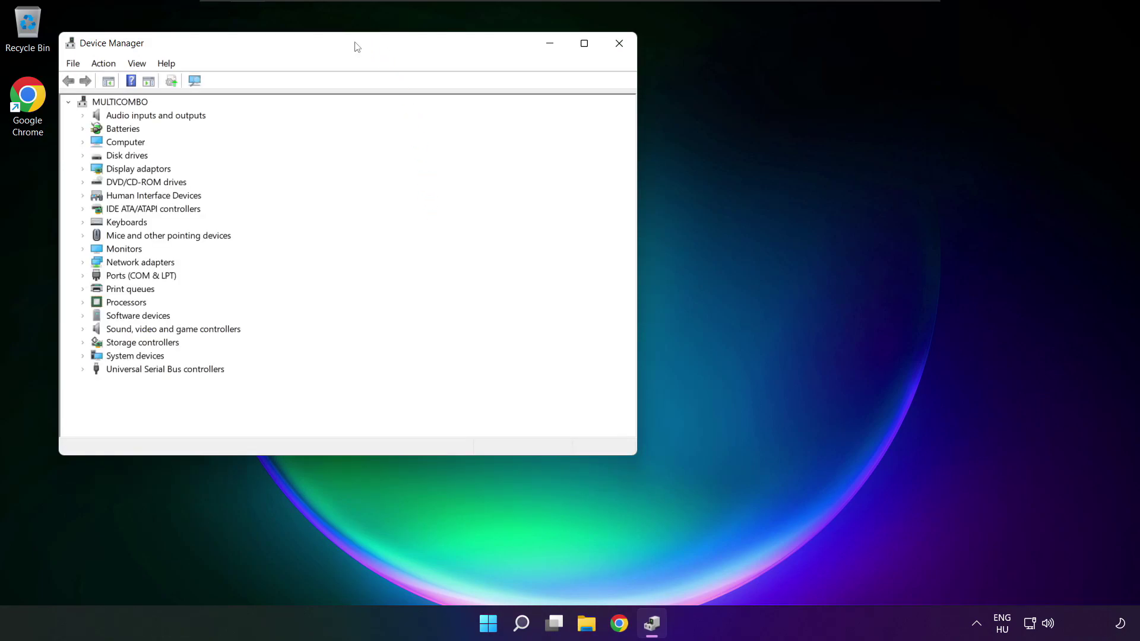
drag(359, 43, 597, 107)
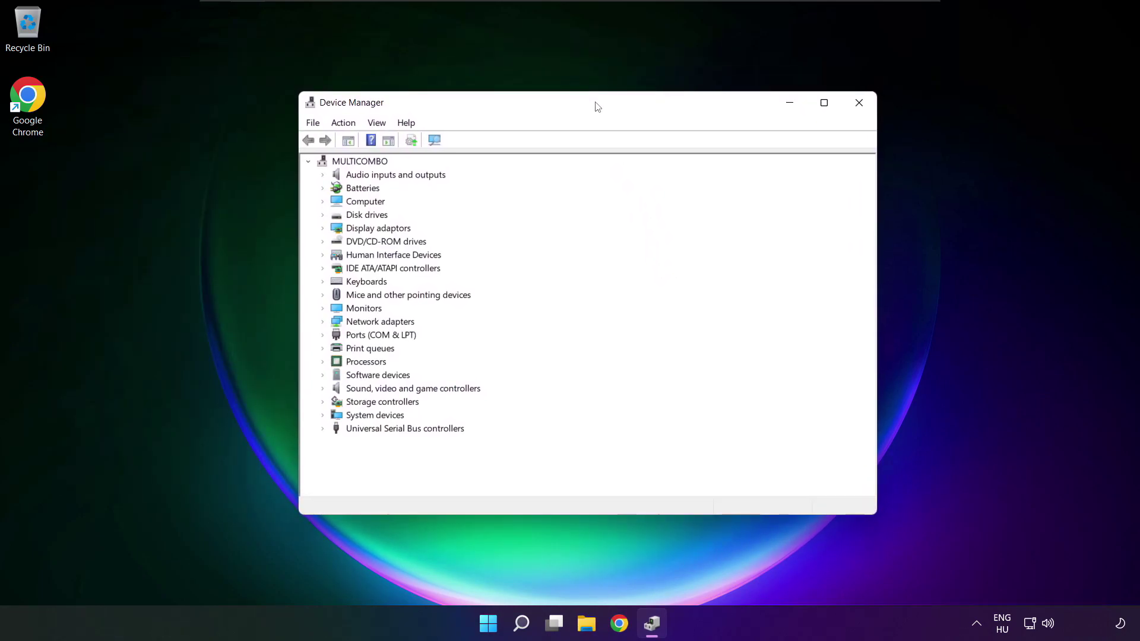
Step: Expand Sound, video and game controllers and select High Definition Audio Device
click(356, 388)
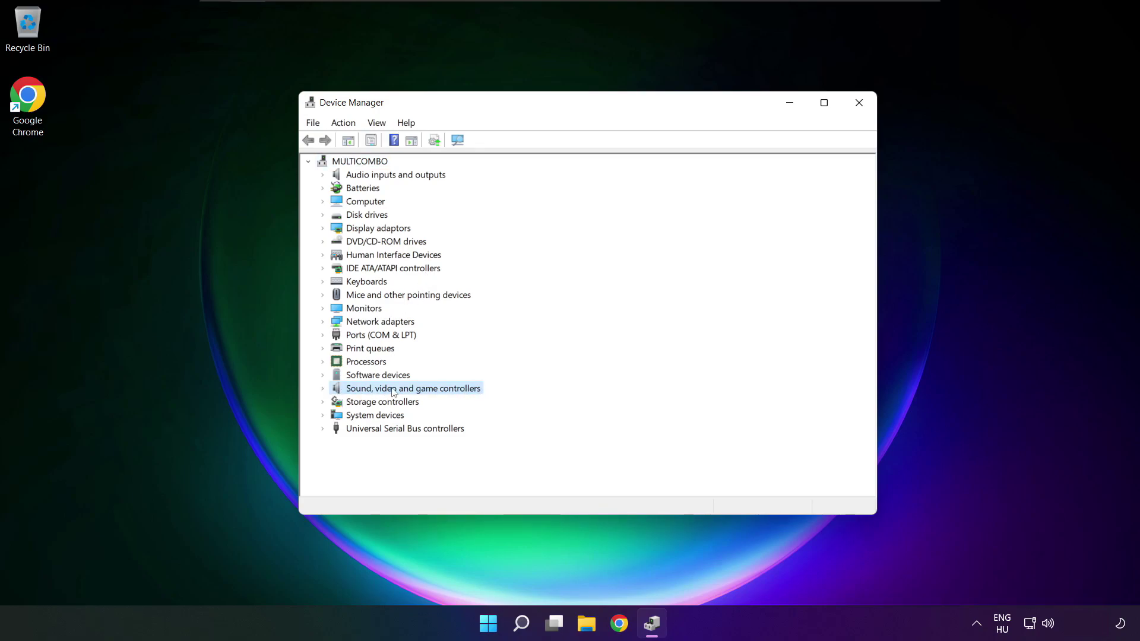
click(324, 389)
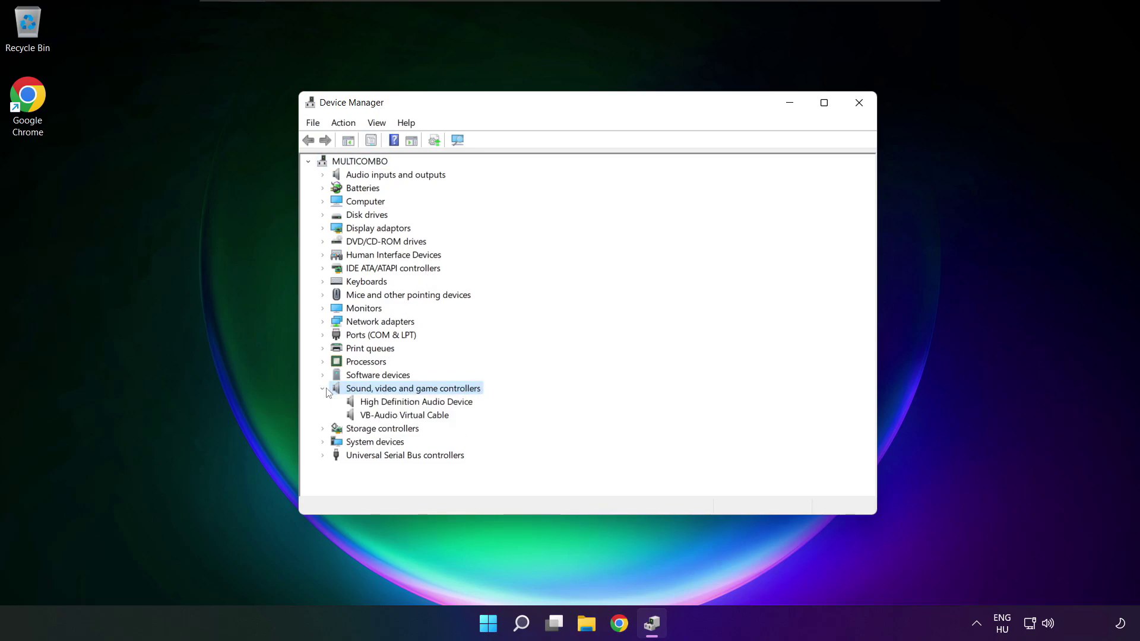
click(360, 402)
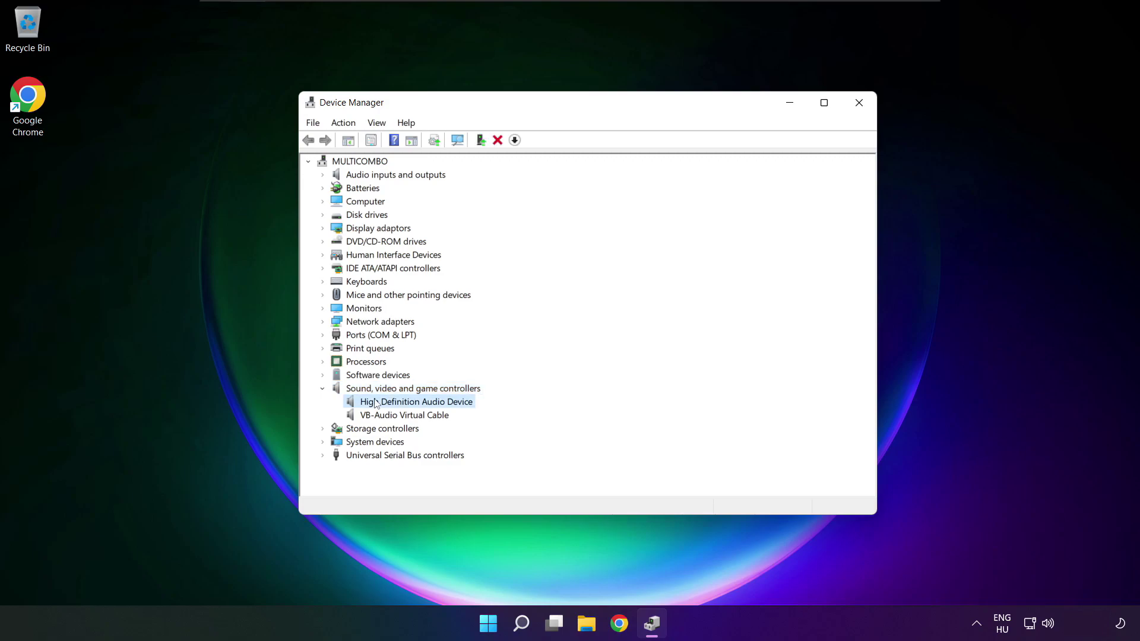
Step: Reinstall the High Definition Audio Device driver from the compatible list, accepting the warning and closing the wizard
right_click(408, 405)
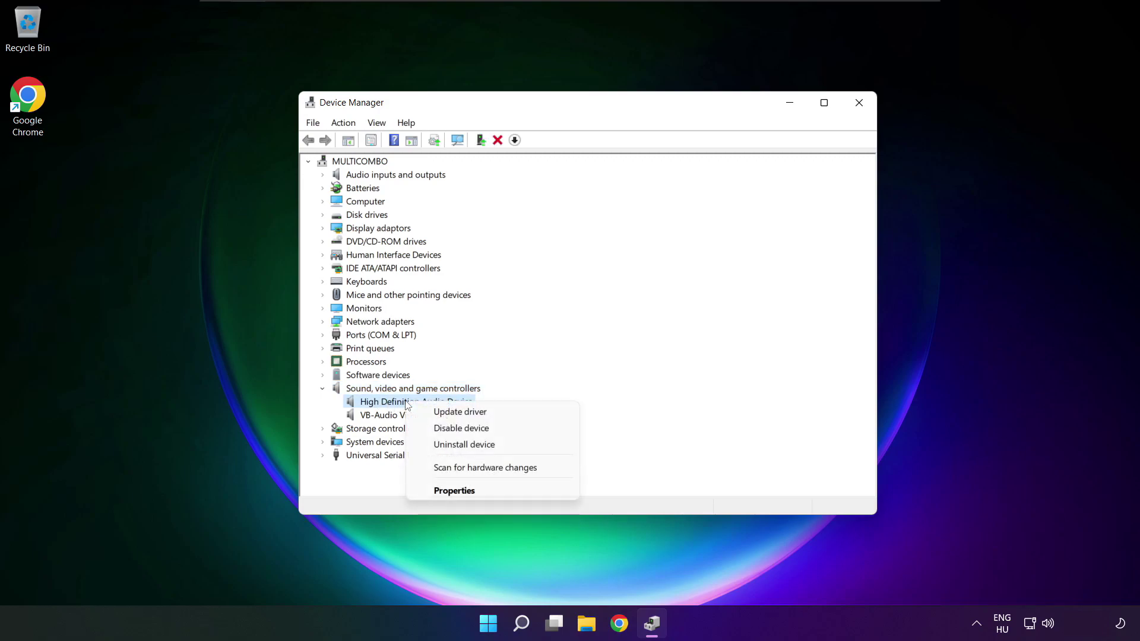
click(514, 415)
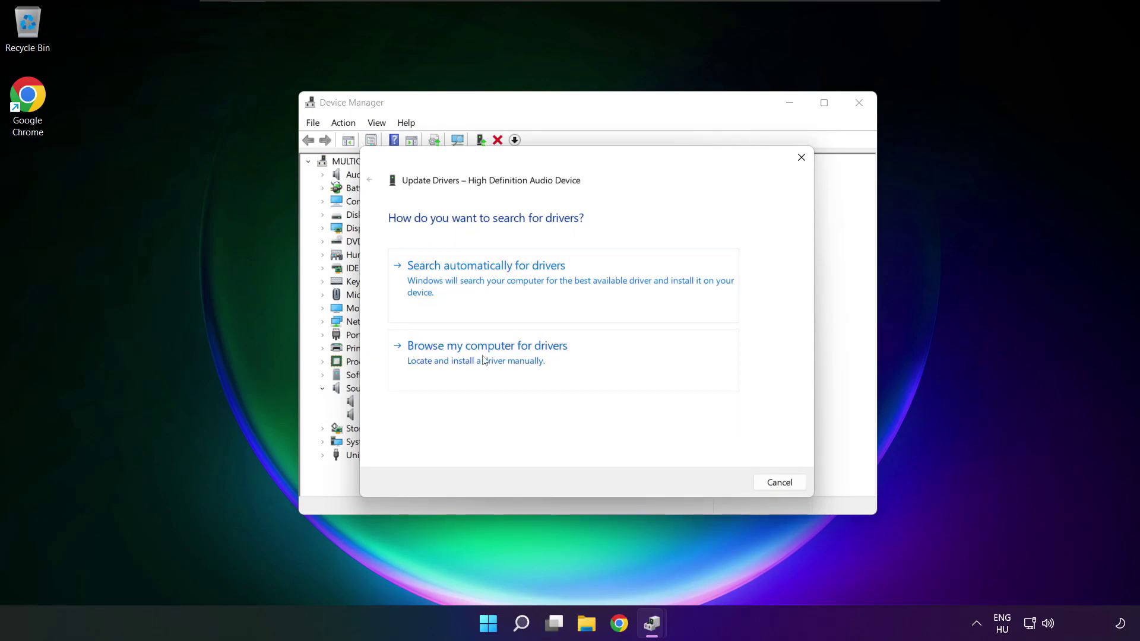
click(510, 360)
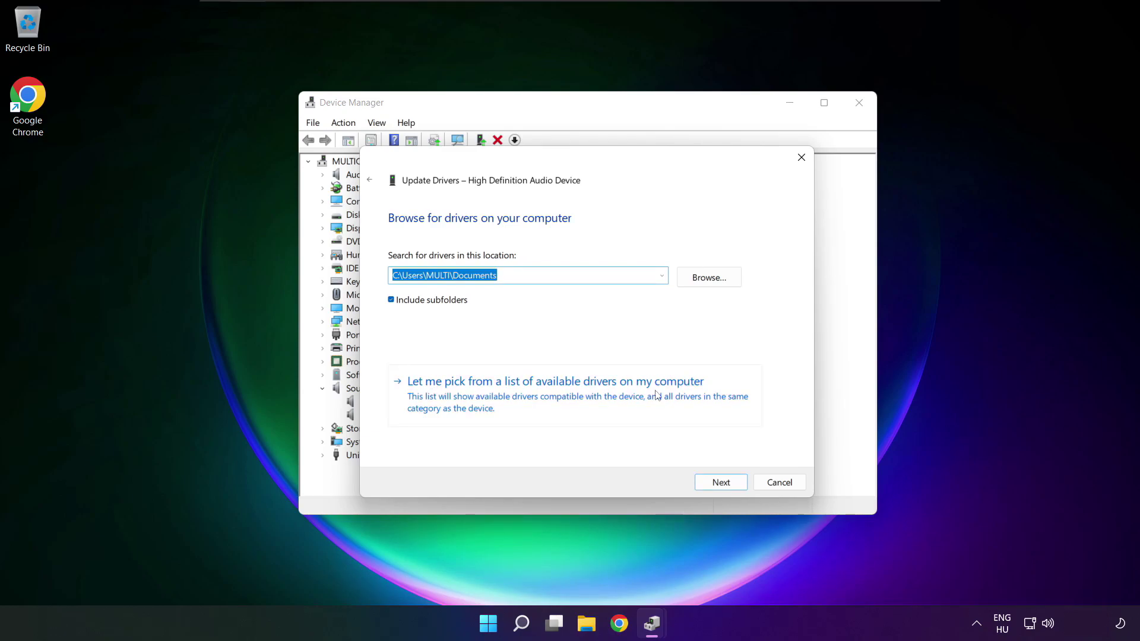
click(560, 404)
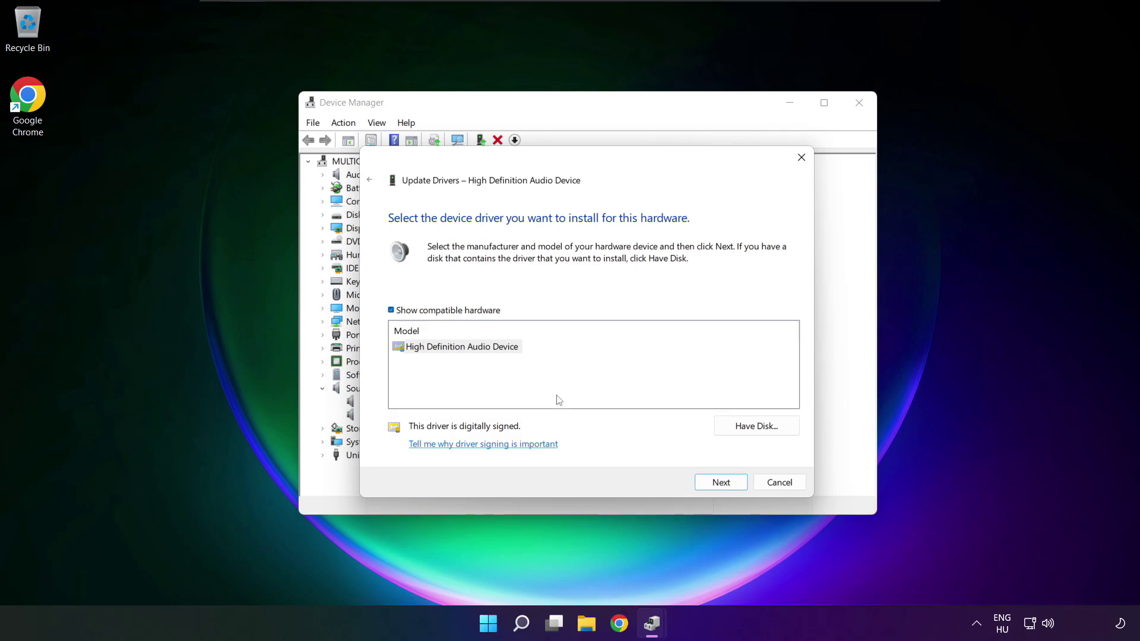
click(441, 353)
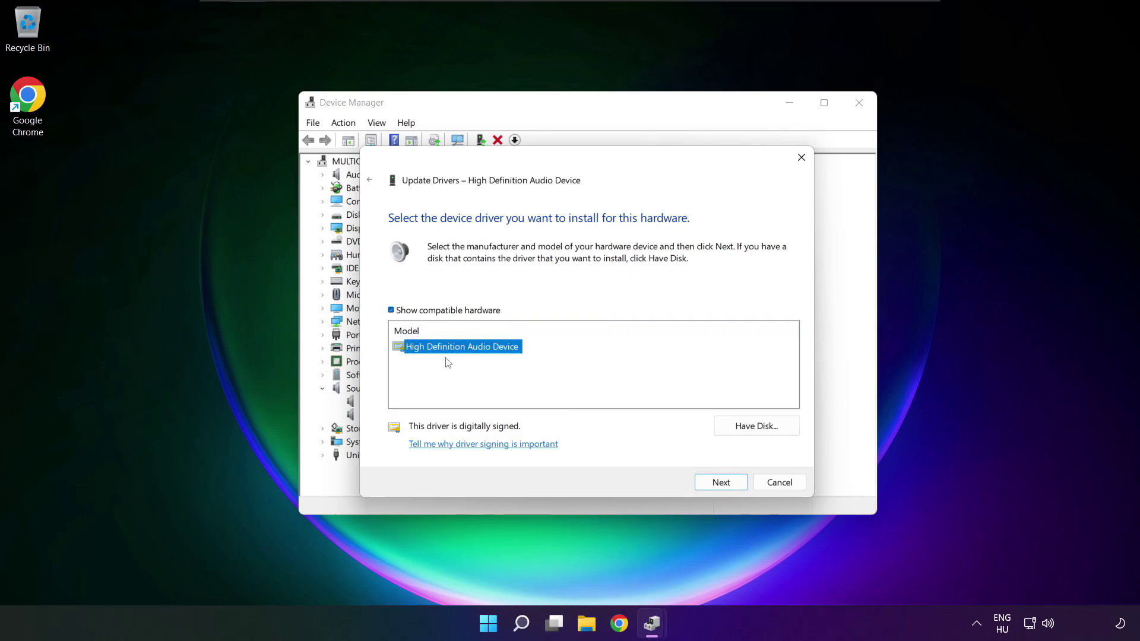
click(725, 483)
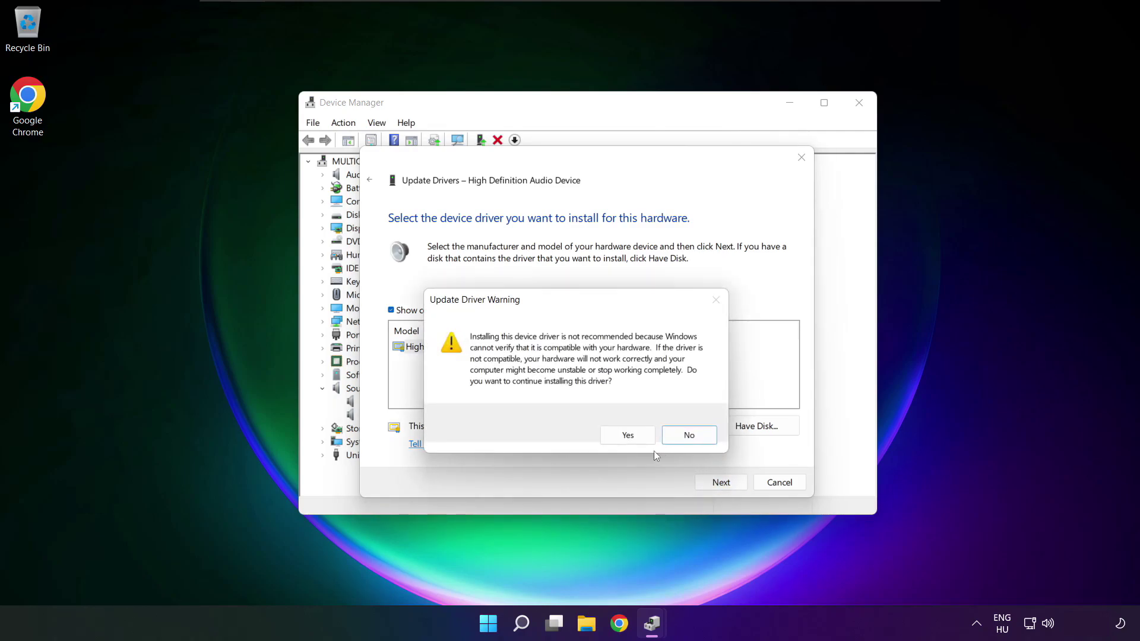
click(629, 434)
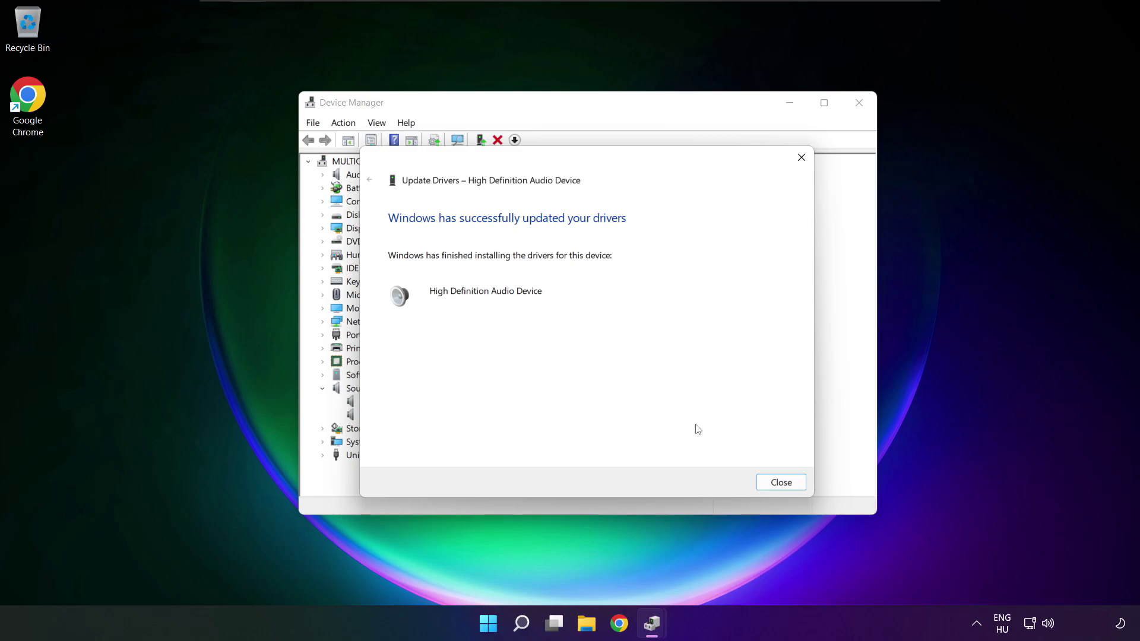
click(781, 482)
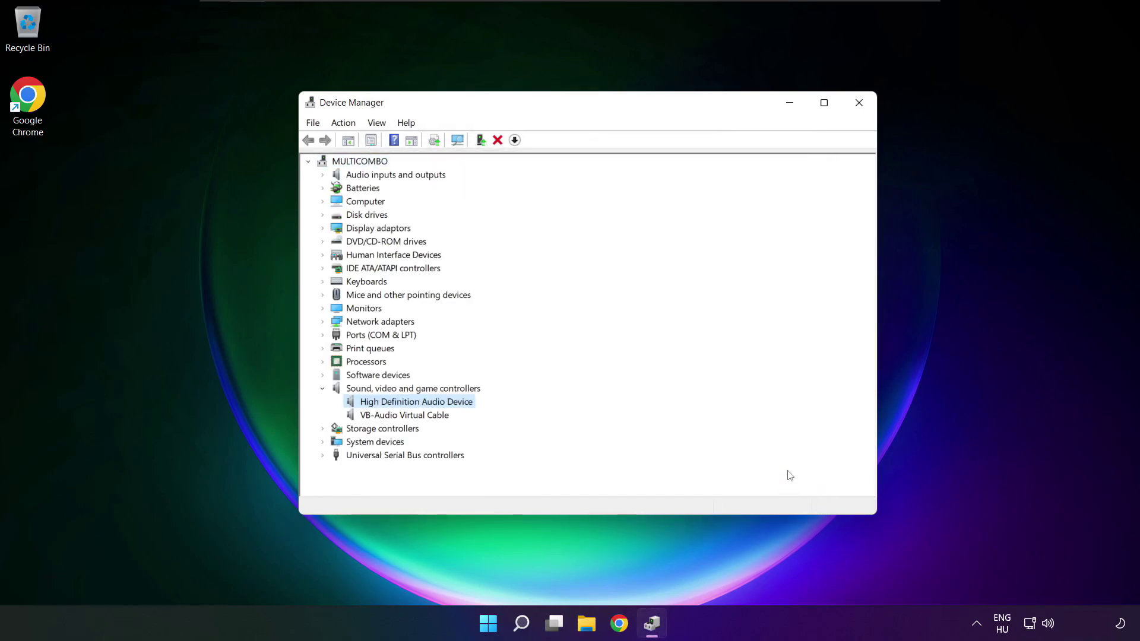
Step: Close Device Manager and bring up the Start menu's Power options showing Restart
click(861, 106)
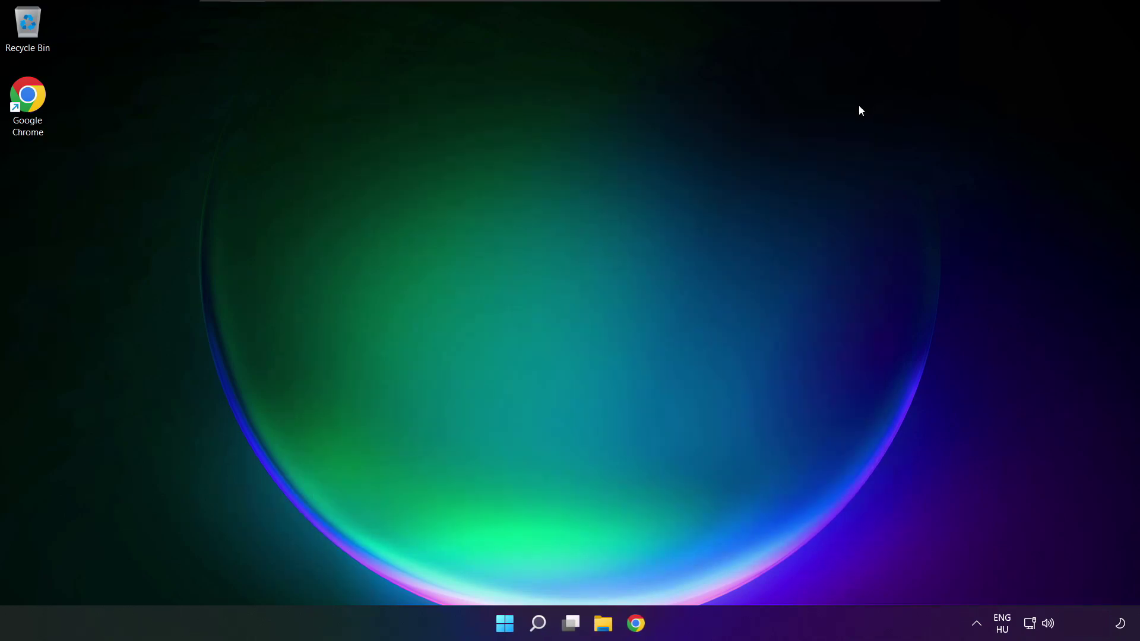
click(497, 623)
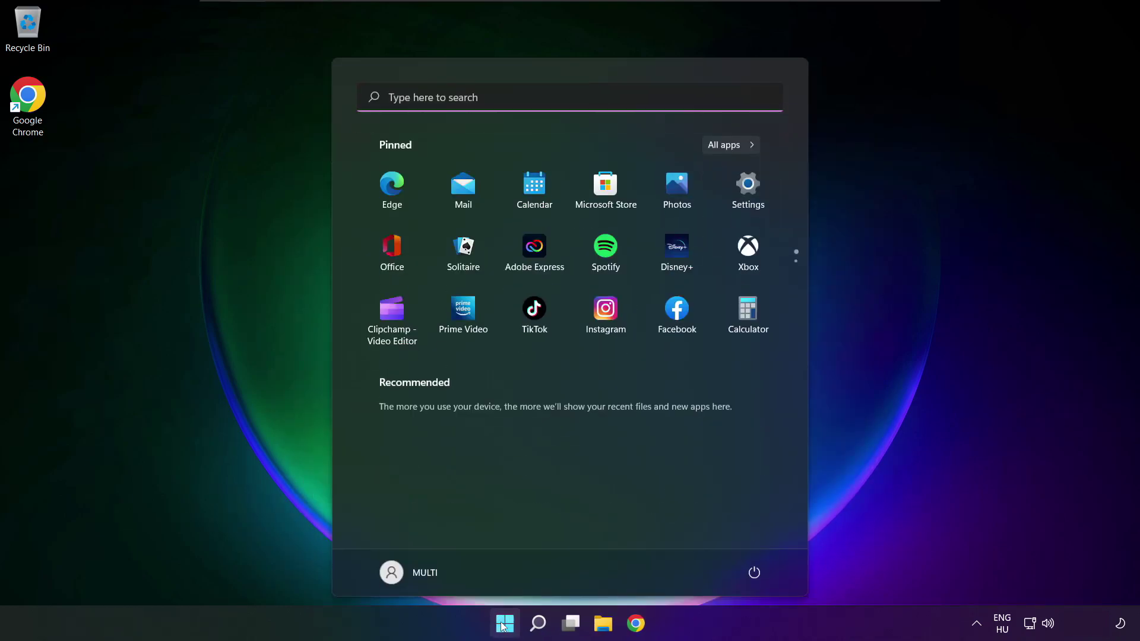
click(754, 571)
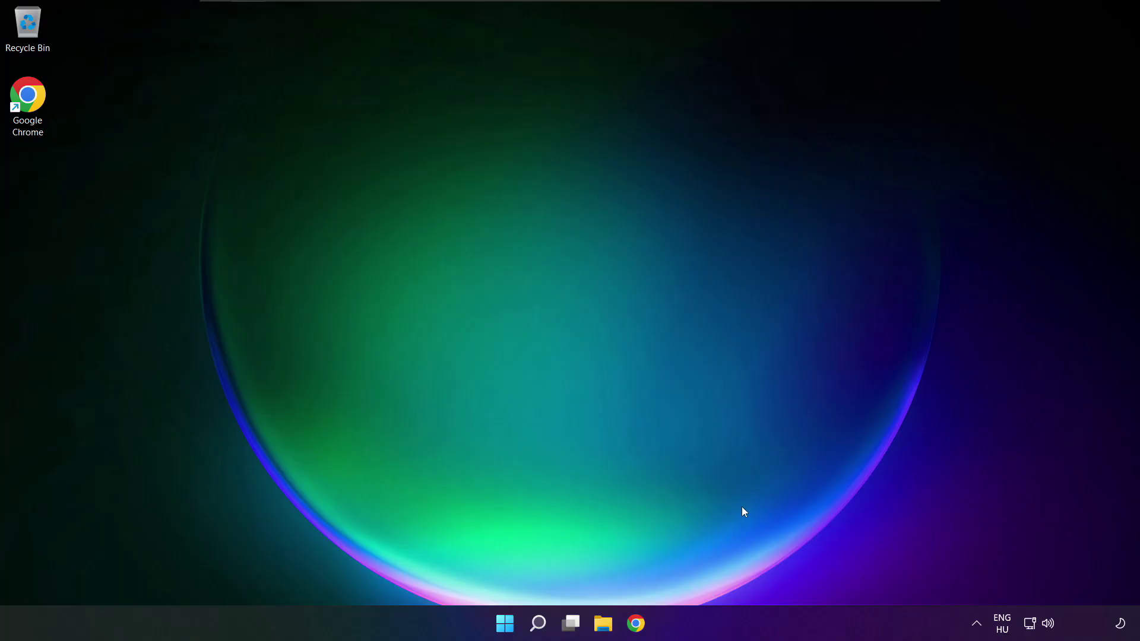
Step: Reopen System > Sound from the tray speaker icon and scroll down to the Advanced troubleshooting options
right_click(1049, 624)
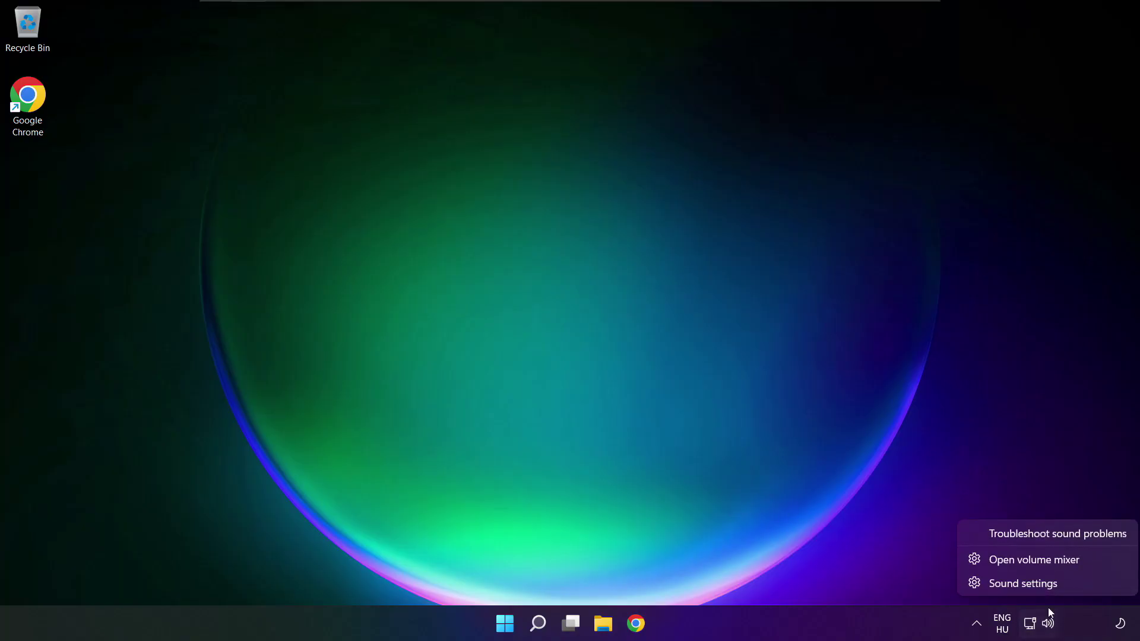
click(1022, 584)
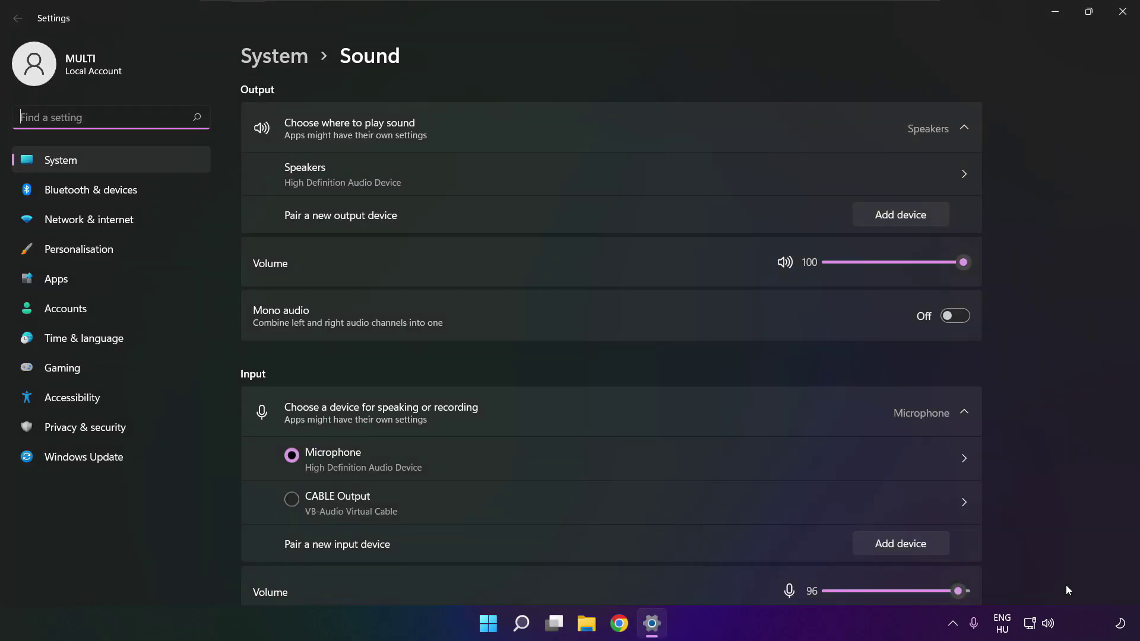
scroll(612, 344, down, 6)
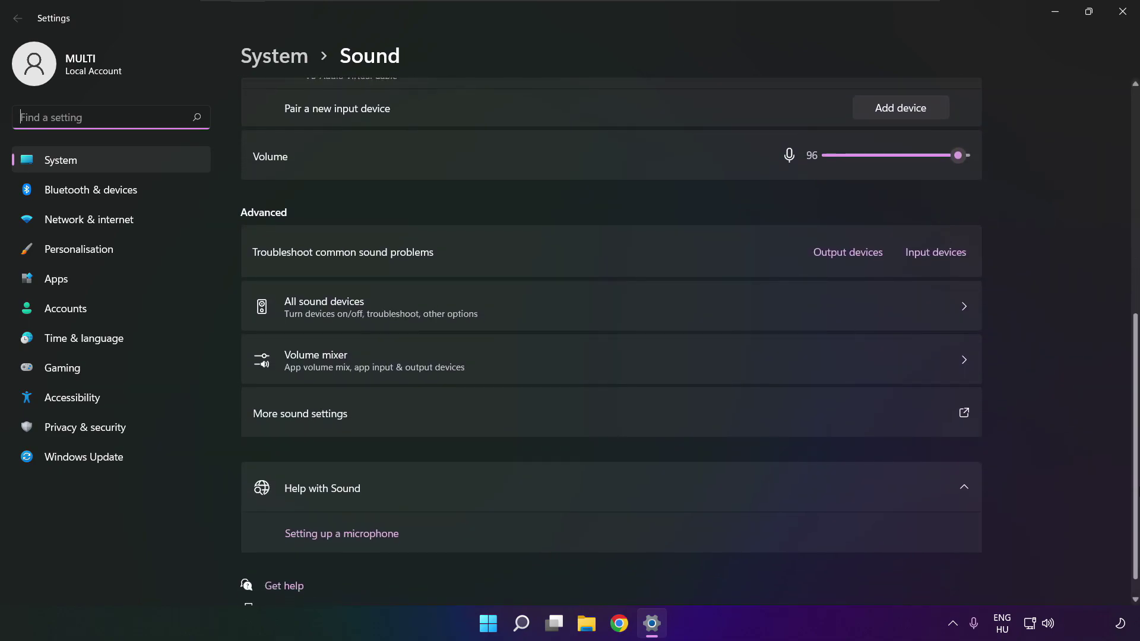
scroll(611, 342, down, 1)
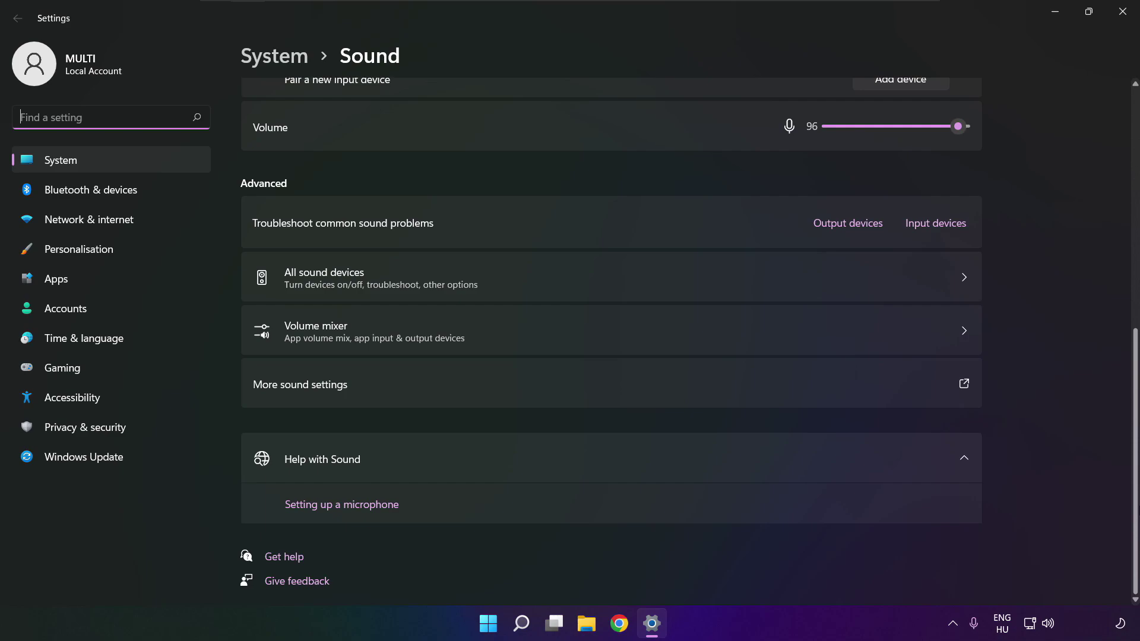
Step: Launch the Playing Audio troubleshooter for 'Output devices' under 'Troubleshoot common sound problems'
click(853, 231)
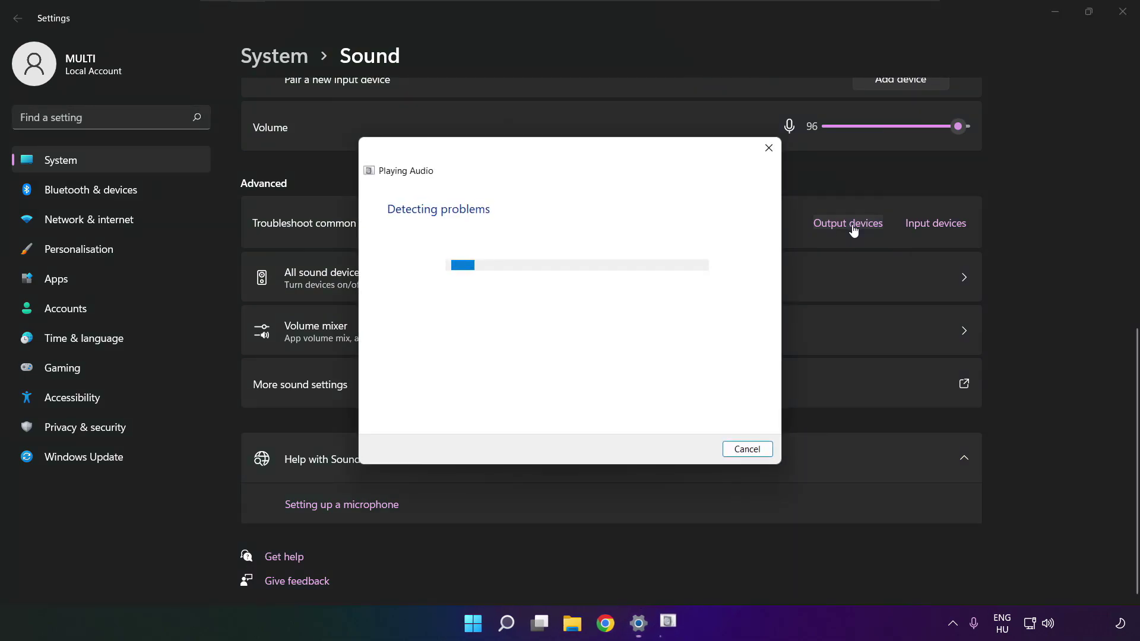